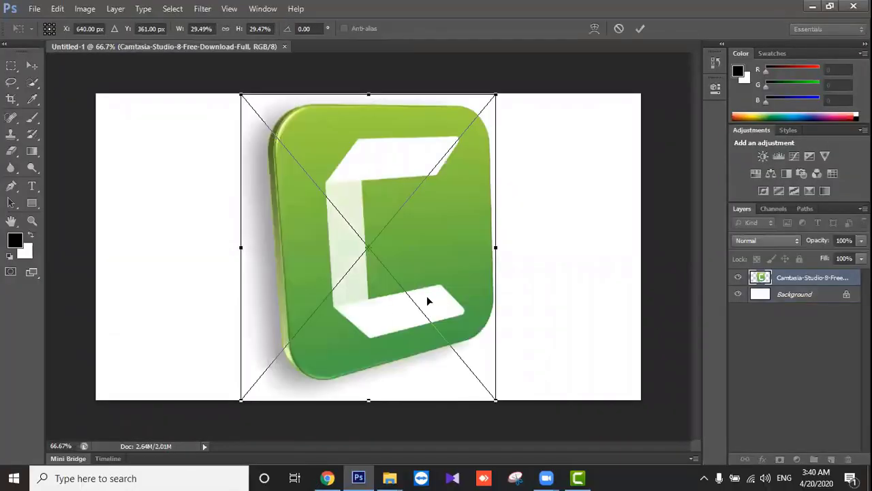
Shrink the Camtasia logo to about 19% and nudge it slightly down and right.
{"action": "left_click_drag", "start_coordinate": [458, 399], "coordinate": [370, 293]}
{"action": "left_click_drag", "start_coordinate": [344, 213], "coordinate": [419, 276]}
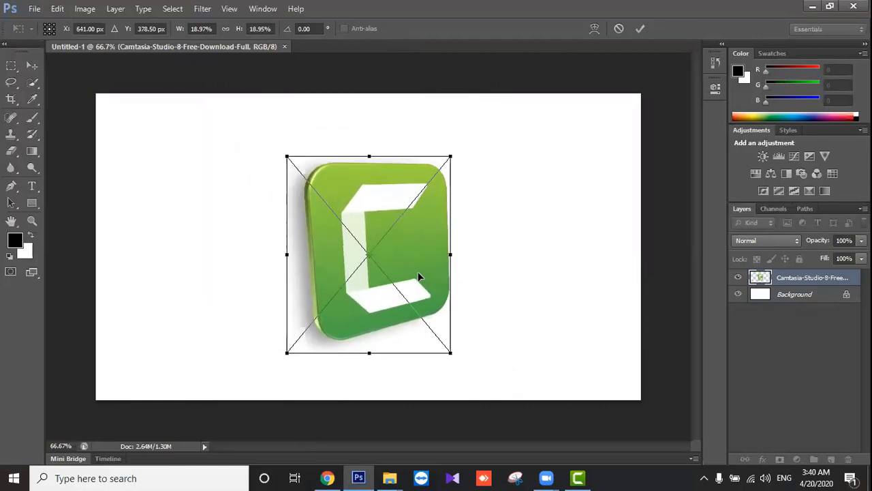
{"action": "key", "text": "Return"}
Fill a new layer with the logo's green (RGB 74, 164, 73) and place it beneath the logo.
{"action": "key", "text": "e"}
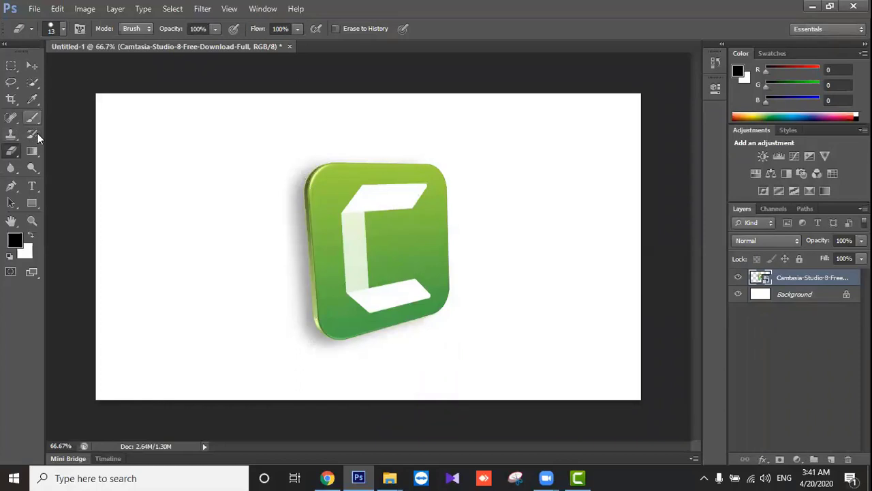
{"action": "left_click", "coordinate": [32, 99]}
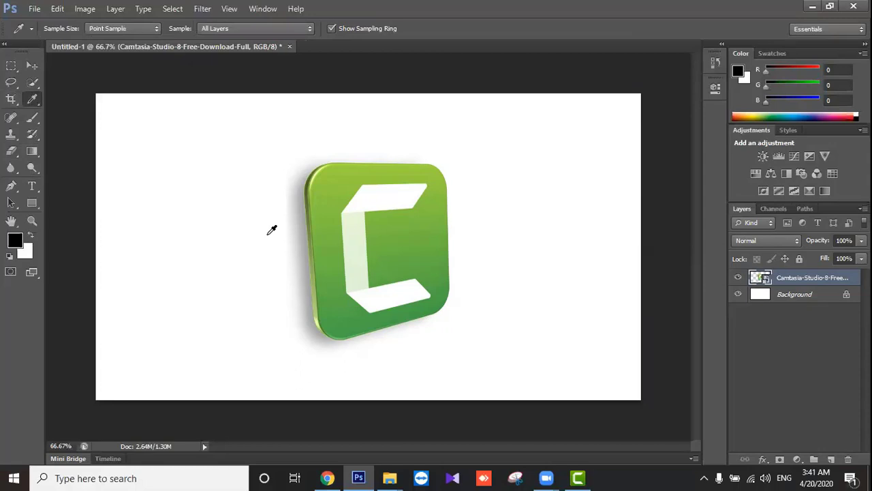
{"action": "left_click", "coordinate": [345, 323]}
{"action": "left_click", "coordinate": [340, 330]}
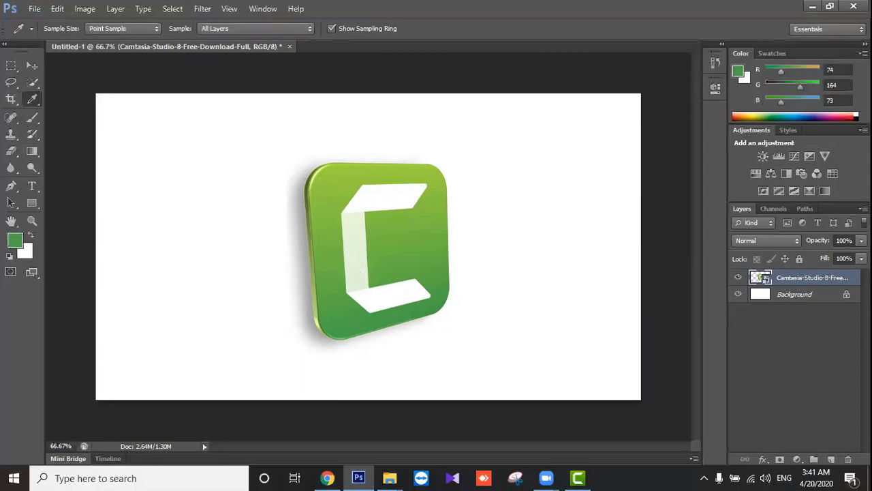
{"action": "left_click", "coordinate": [833, 460]}
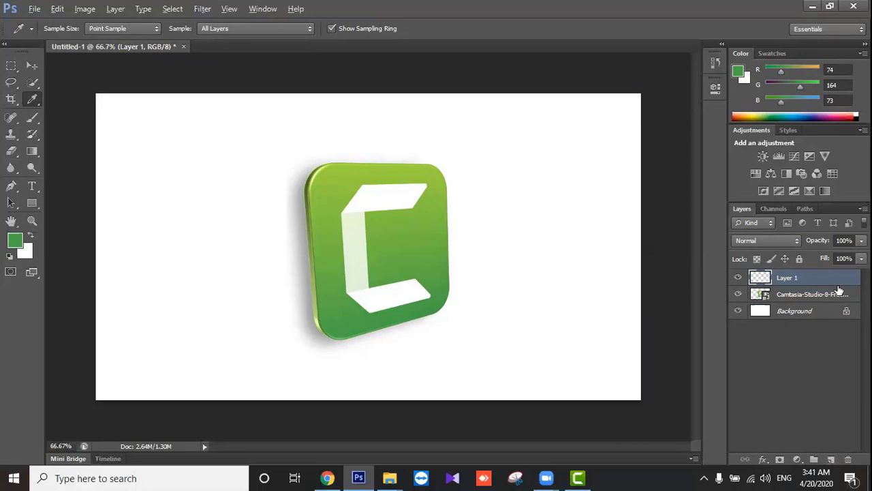
{"action": "key", "text": "alt+BackSpace"}
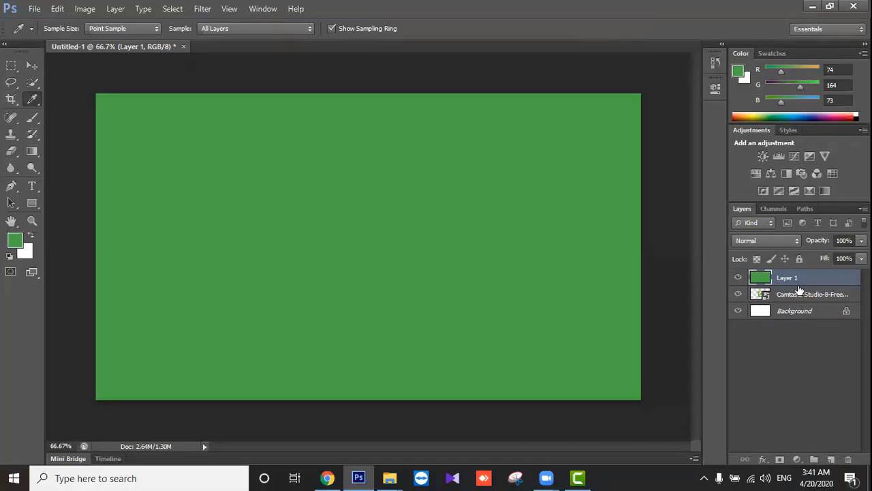
{"action": "mouse_move", "coordinate": [799, 291]}
{"action": "left_mouse_down"}
{"action": "mouse_move", "coordinate": [797, 300]}
{"action": "mouse_move", "coordinate": [803, 267]}
{"action": "mouse_move", "coordinate": [804, 278]}
{"action": "left_mouse_up"}
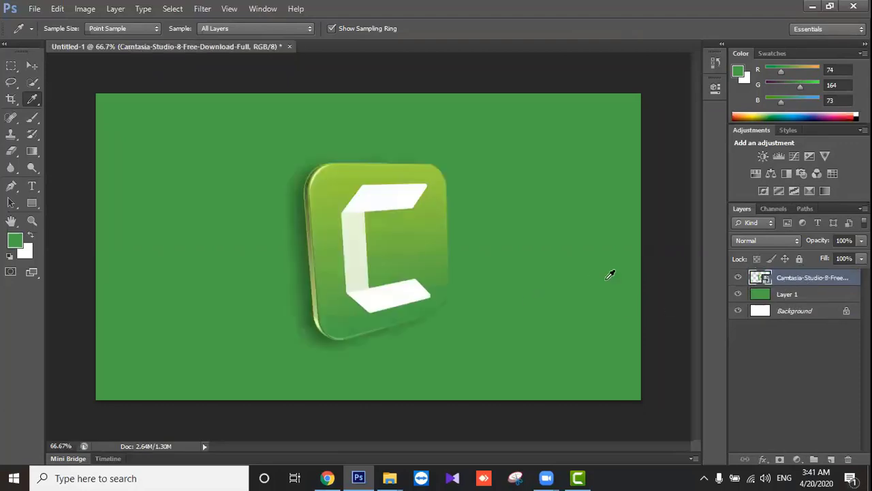
{"action": "mouse_move", "coordinate": [812, 280]}
{"action": "left_mouse_down"}
{"action": "mouse_move", "coordinate": [810, 297]}
{"action": "mouse_move", "coordinate": [810, 276]}
{"action": "mouse_move", "coordinate": [804, 294]}
{"action": "mouse_move", "coordinate": [795, 278]}
{"action": "left_mouse_up"}
Add Layer 2 above Layer 1 and paint a soft light-green glow with a ~1289 px brush.
{"action": "left_click", "coordinate": [792, 295]}
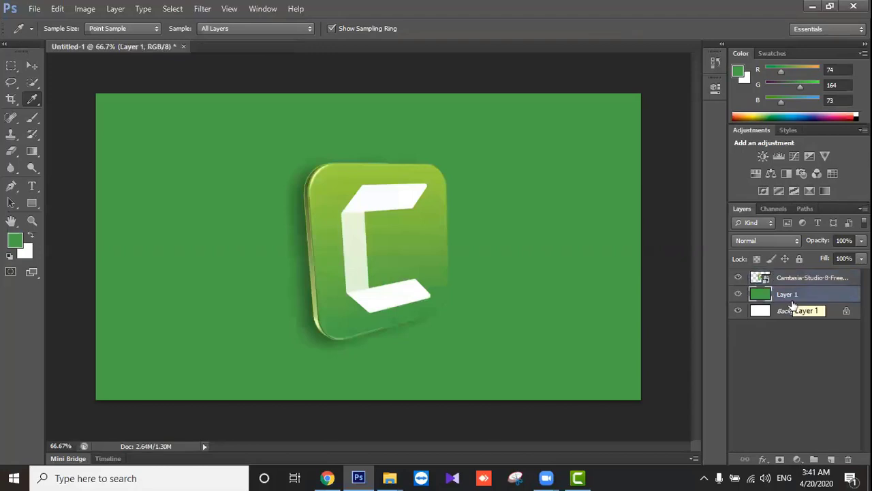
{"action": "left_click", "coordinate": [832, 457]}
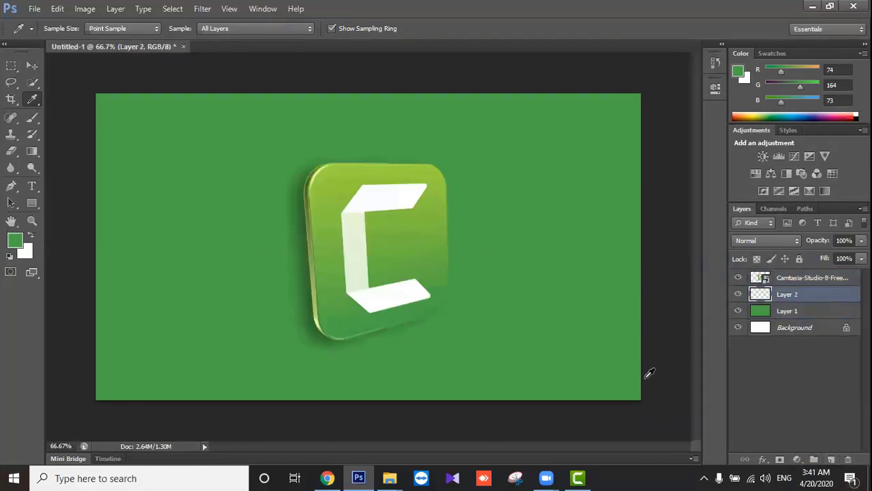
{"action": "left_click", "coordinate": [324, 170]}
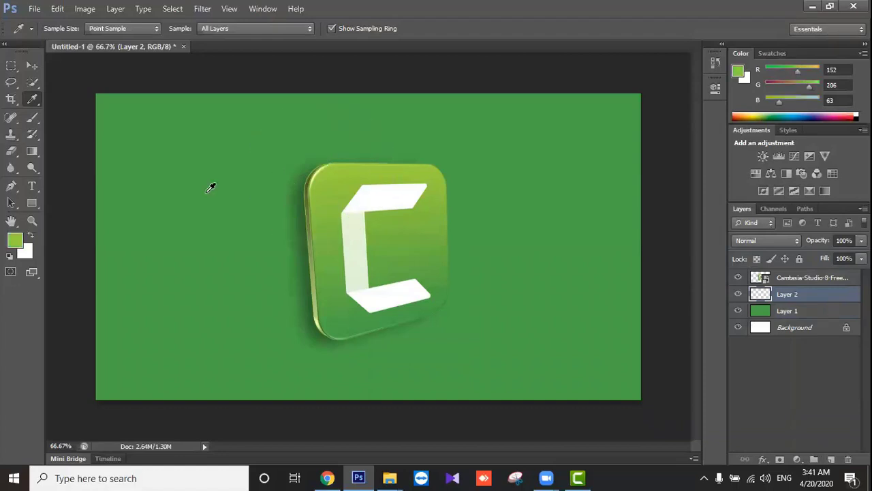
{"action": "left_click", "coordinate": [32, 117]}
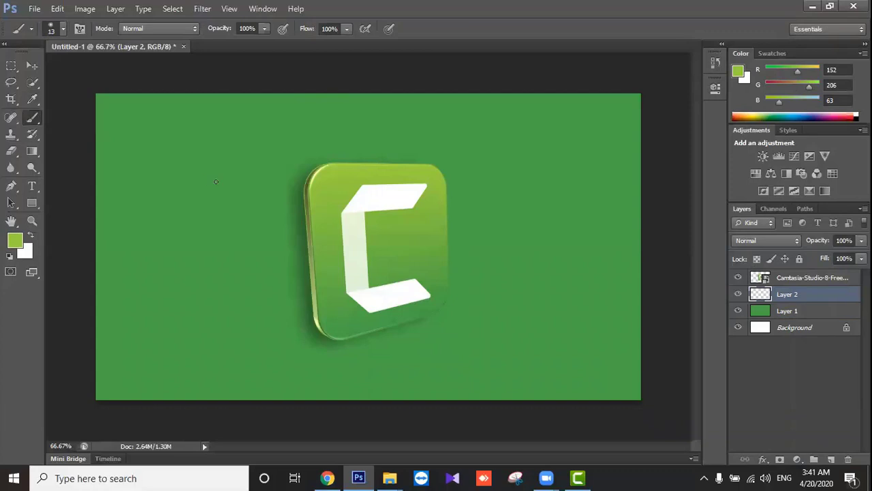
{"action": "key", "text": "bracketright"}
{"action": "key", "text": "bracketright"}
{"action": "key", "text": "bracketright"}
{"action": "key", "text": "bracketright"}
{"action": "key", "text": "bracketright"}
{"action": "key", "text": "bracketright"}
{"action": "key", "text": "bracketright"}
{"action": "key", "text": "bracketright"}
{"action": "key", "text": "bracketright"}
{"action": "key", "text": "bracketright"}
{"action": "key", "text": "bracketright"}
{"action": "key", "text": "bracketright"}
{"action": "key", "text": "bracketright"}
{"action": "key", "text": "bracketright"}
{"action": "key", "text": "bracketright"}
{"action": "key", "text": "bracketright"}
{"action": "key", "text": "bracketright"}
{"action": "key", "text": "bracketright"}
{"action": "key", "text": "bracketright"}
{"action": "key", "text": "bracketright"}
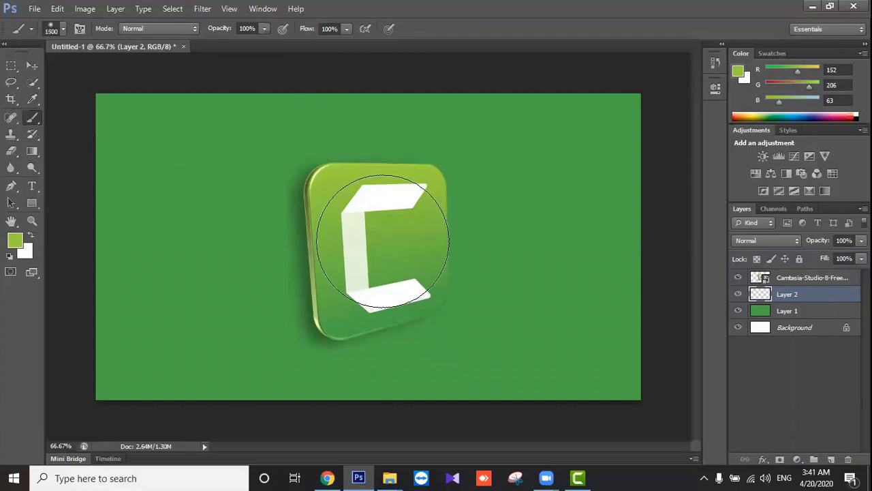
{"action": "key", "text": "bracketleft"}
{"action": "key", "text": "bracketleft"}
{"action": "key", "text": "bracketleft"}
{"action": "key", "text": "bracketleft"}
{"action": "key", "text": "bracketleft"}
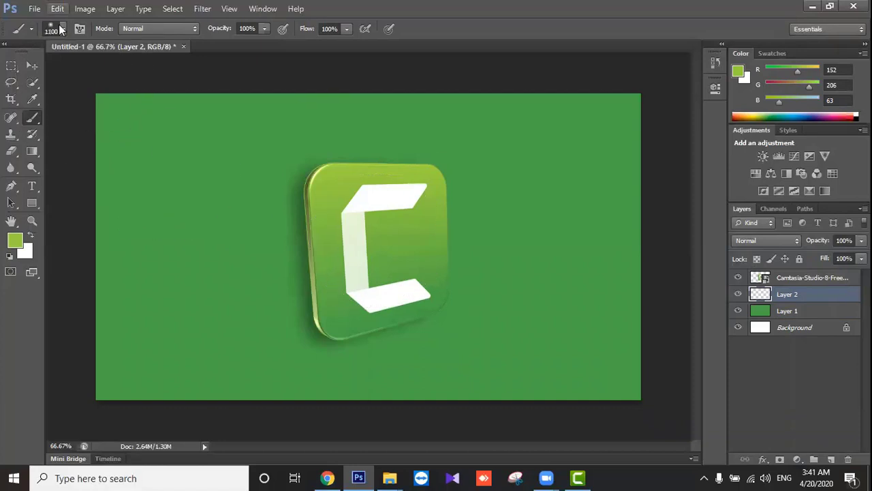
{"action": "left_click", "coordinate": [62, 29]}
{"action": "mouse_move", "coordinate": [130, 69]}
{"action": "left_mouse_down"}
{"action": "mouse_move", "coordinate": [116, 69]}
{"action": "mouse_move", "coordinate": [133, 69]}
{"action": "left_mouse_up"}
{"action": "left_click", "coordinate": [502, 129]}
{"action": "left_click", "coordinate": [371, 256]}
{"action": "left_click", "coordinate": [371, 255]}
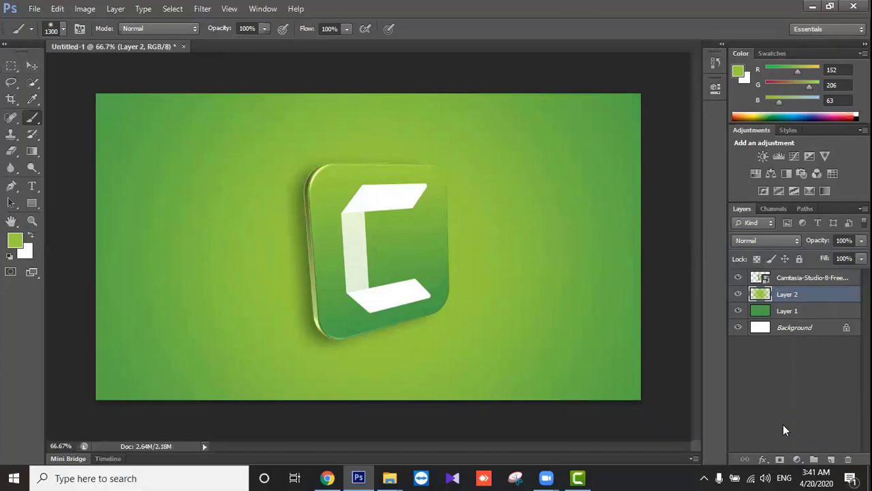
Add Layer 3 above Layer 1 and paint soft white glows across the backdrop.
{"action": "left_click", "coordinate": [738, 294]}
{"action": "left_click", "coordinate": [738, 293]}
{"action": "left_click", "coordinate": [788, 311]}
{"action": "left_click", "coordinate": [831, 459]}
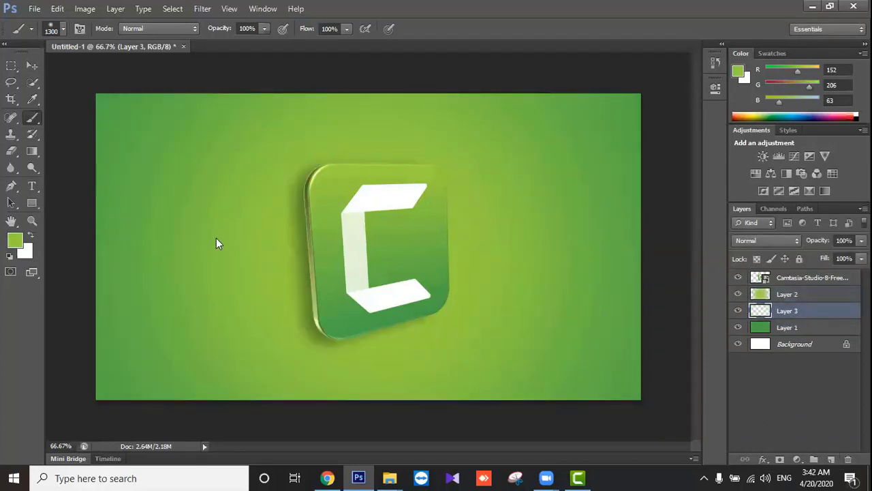
{"action": "left_click", "coordinate": [31, 235]}
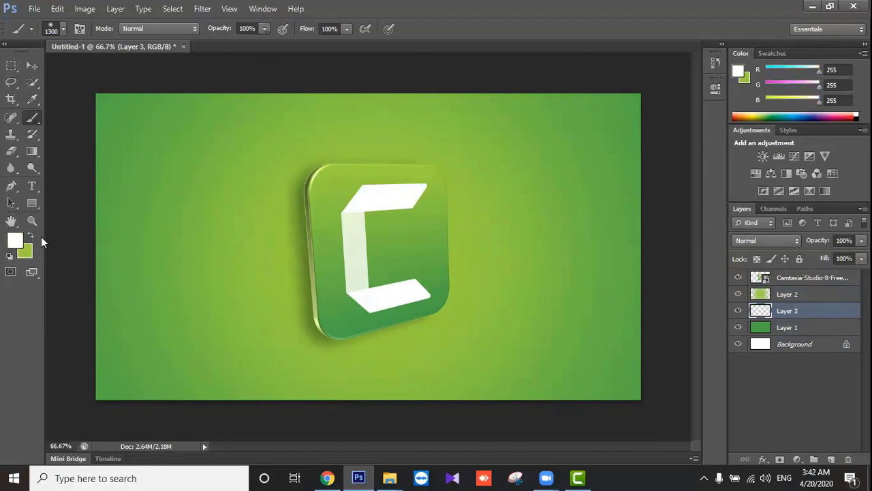
{"action": "left_click", "coordinate": [358, 273]}
{"action": "left_click", "coordinate": [414, 246]}
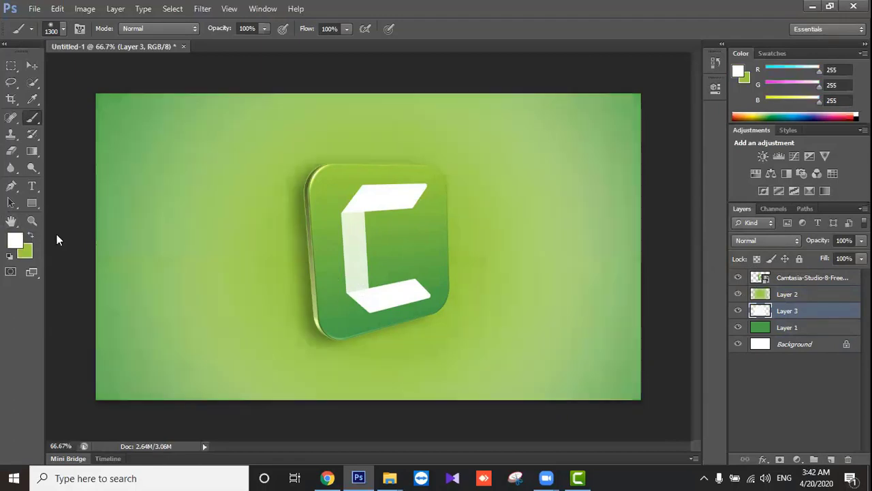
{"action": "left_click", "coordinate": [32, 71]}
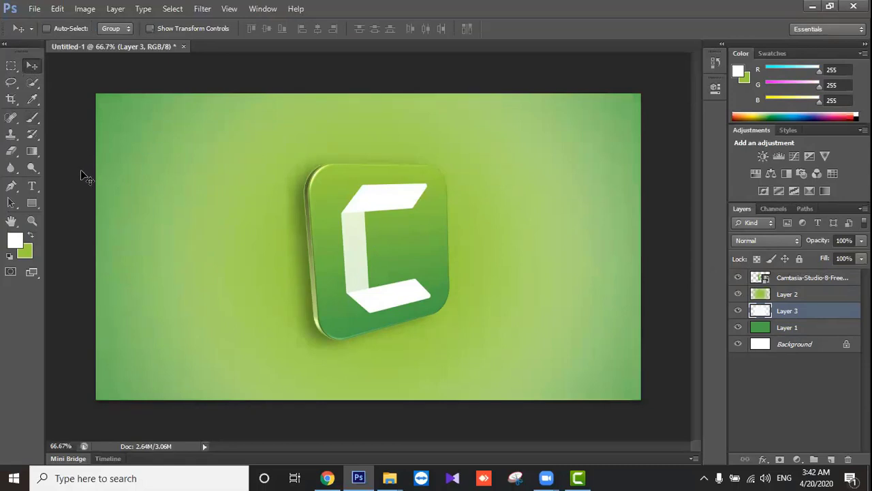
Try shifting the white glow across the canvas, then undo both moves.
{"action": "left_click_drag", "start_coordinate": [408, 248], "coordinate": [368, 222]}
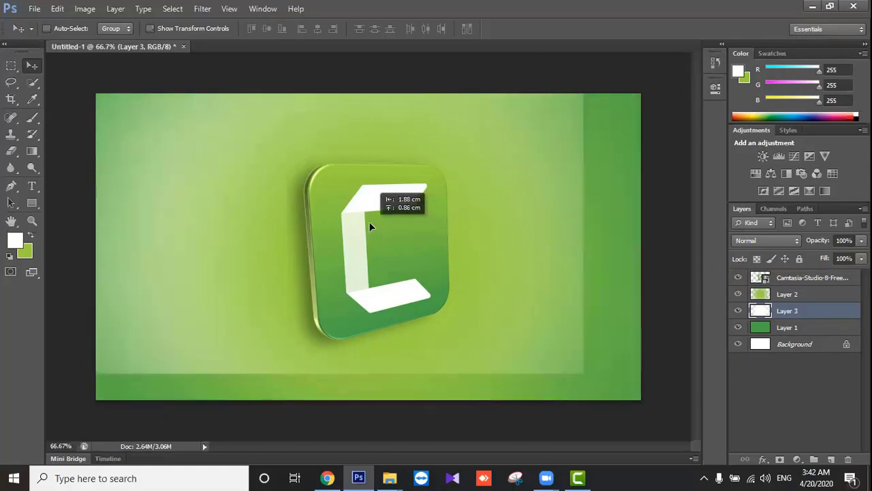
{"action": "key", "text": "ctrl+z"}
{"action": "left_click_drag", "start_coordinate": [563, 122], "coordinate": [658, 187]}
{"action": "key", "text": "ctrl+z"}
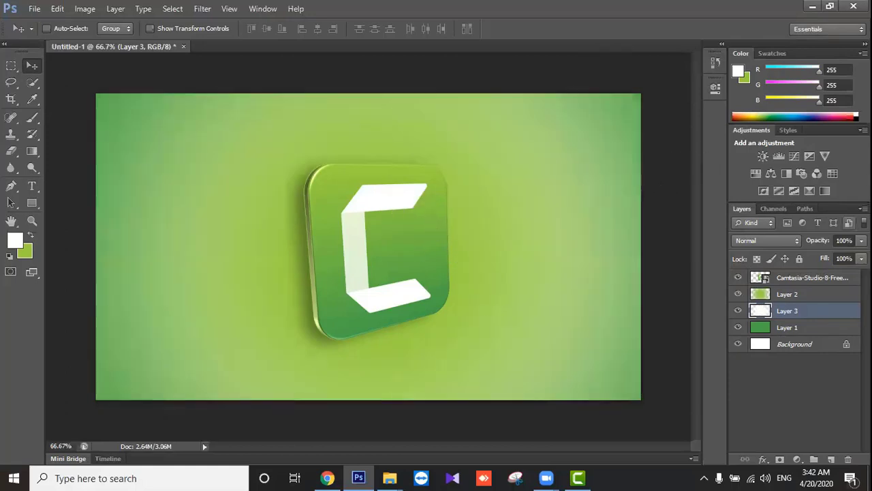
Select Layers 1, 2 and 3 together and lock them all.
{"action": "left_click", "coordinate": [811, 295]}
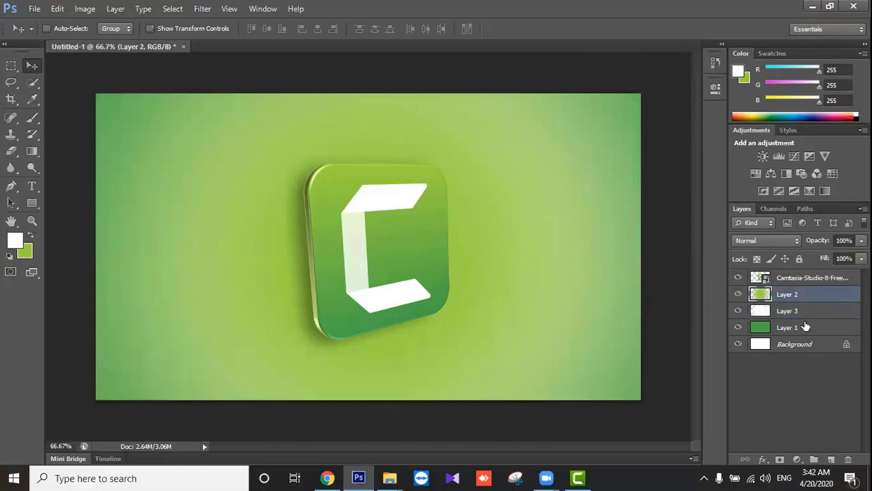
{"action": "left_click", "coordinate": [804, 330]}
{"action": "left_click", "coordinate": [805, 312], "text": "ctrl"}
{"action": "left_click", "coordinate": [810, 296], "text": "ctrl"}
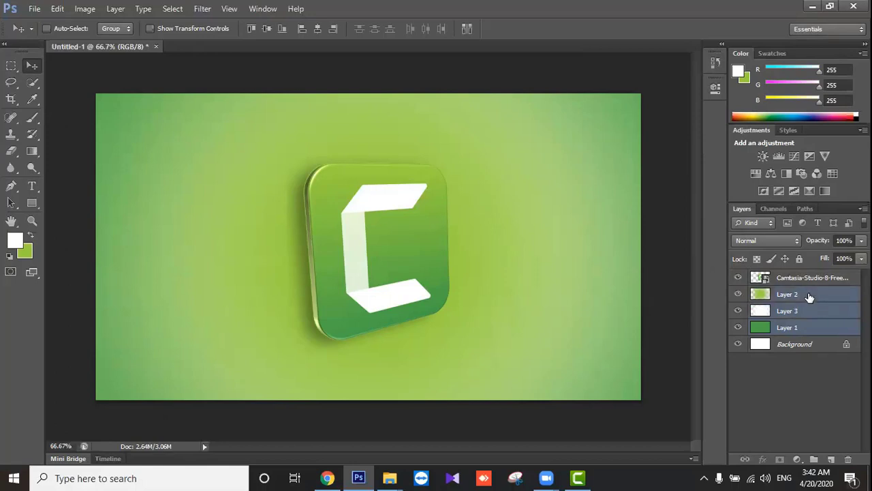
{"action": "left_click", "coordinate": [800, 258]}
Dismiss the locked-layer warning and move the Camtasia logo to the canvas's left side.
{"action": "left_click_drag", "start_coordinate": [420, 266], "coordinate": [528, 191]}
{"action": "left_click", "coordinate": [409, 253]}
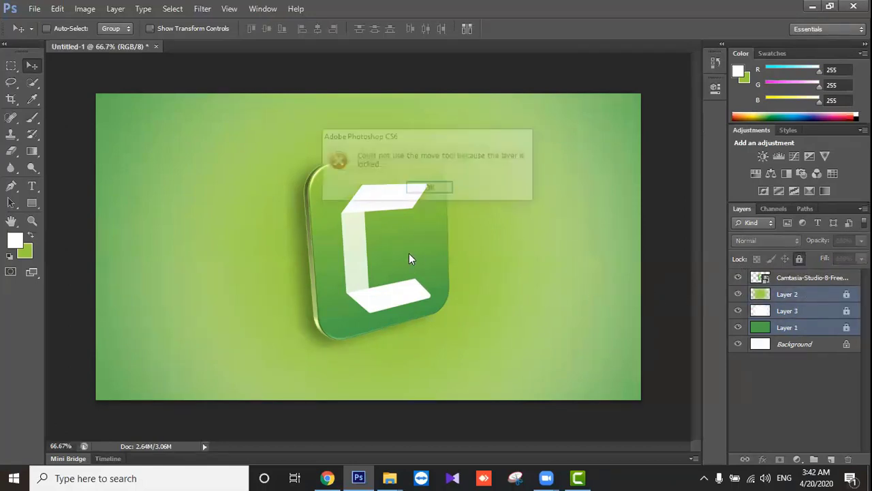
{"action": "left_click", "coordinate": [424, 189]}
{"action": "left_click_drag", "start_coordinate": [449, 251], "coordinate": [250, 254]}
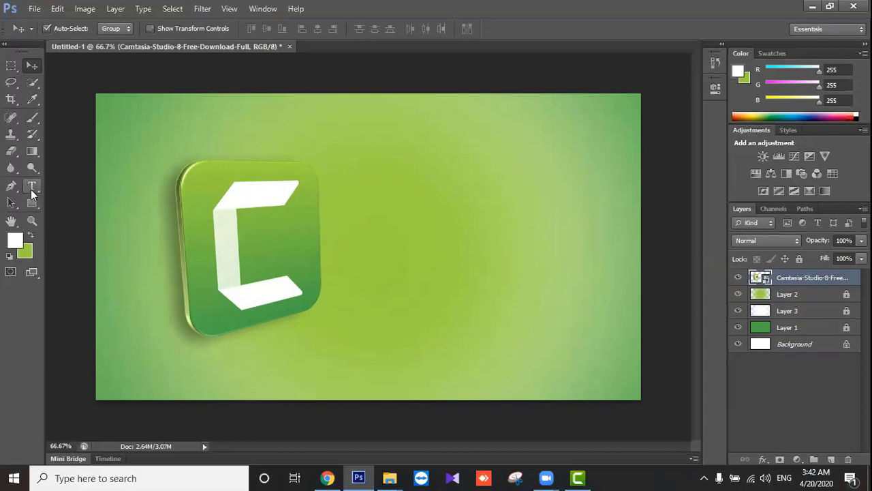
Duplicate the Camtasia text as a second line and retype it as 'Install'.
{"action": "left_click", "coordinate": [32, 186]}
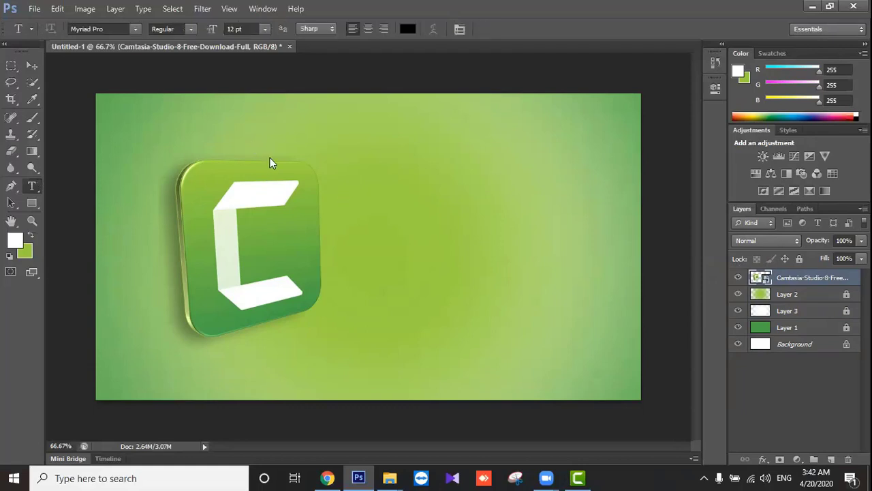
{"action": "left_click", "coordinate": [360, 203]}
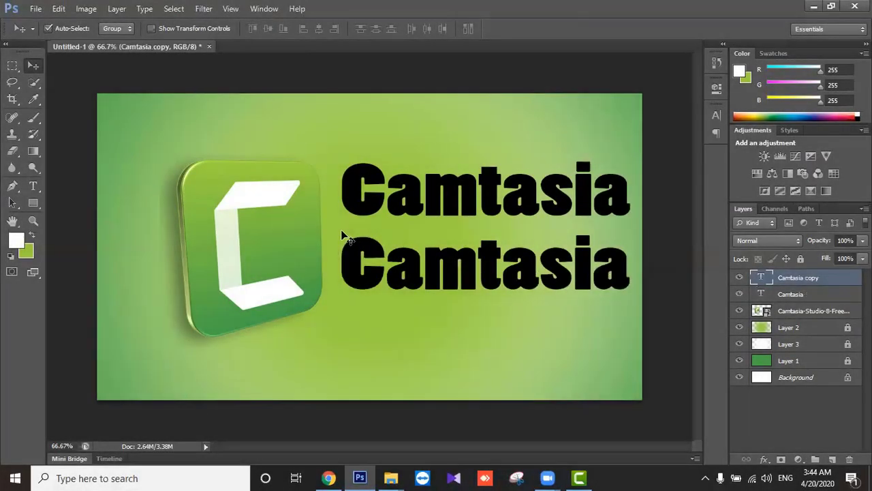
{"action": "key", "text": "Delete"}
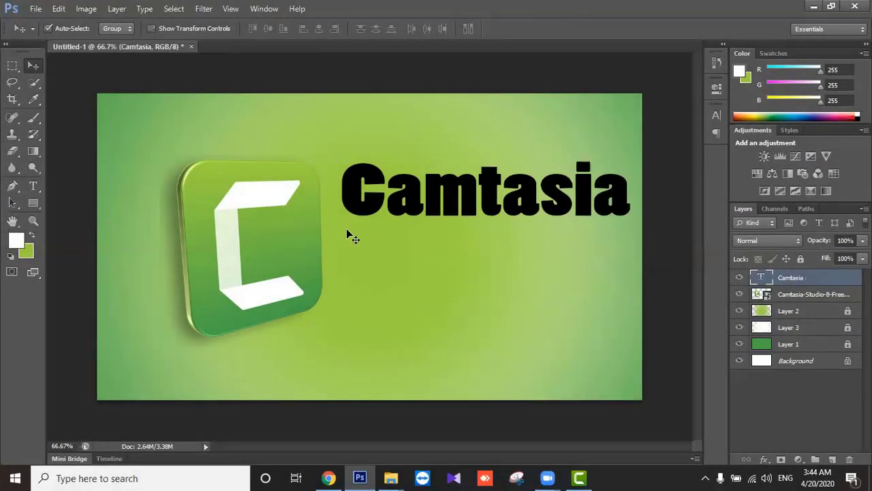
{"action": "left_click_drag", "start_coordinate": [440, 196], "coordinate": [449, 264]}
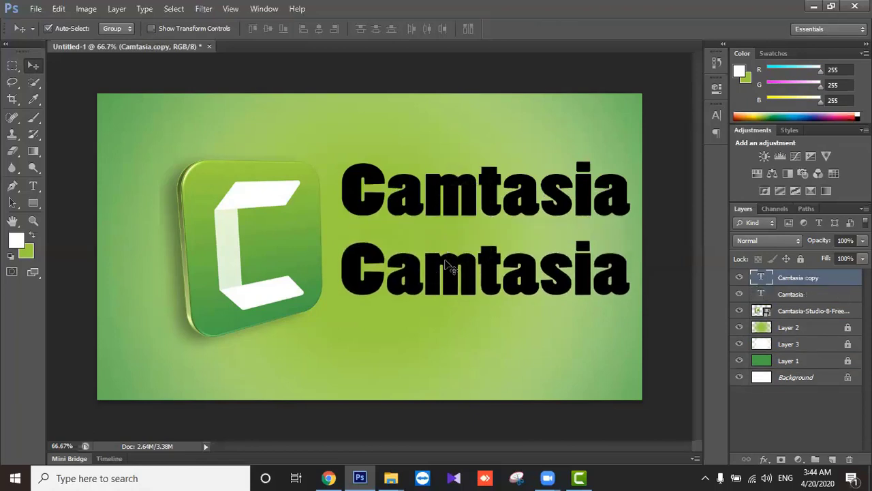
{"action": "left_click", "coordinate": [32, 186]}
{"action": "left_click_drag", "start_coordinate": [349, 272], "coordinate": [680, 268]}
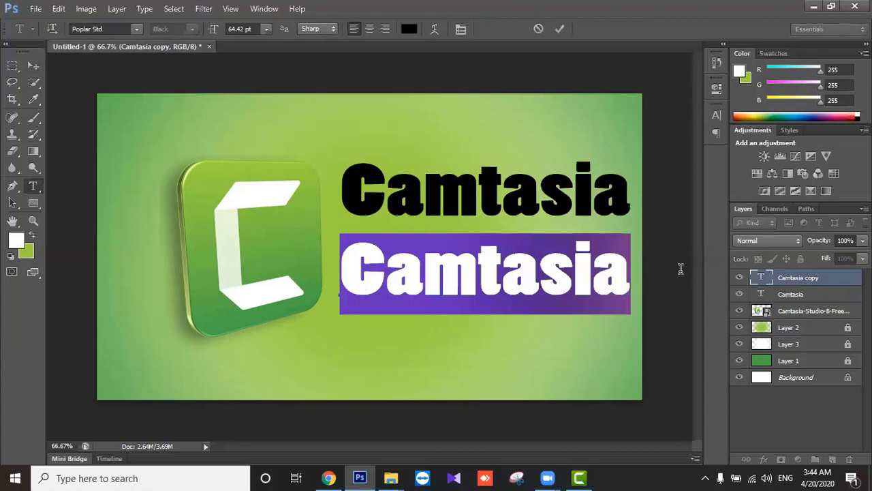
{"action": "type", "text": "In"}
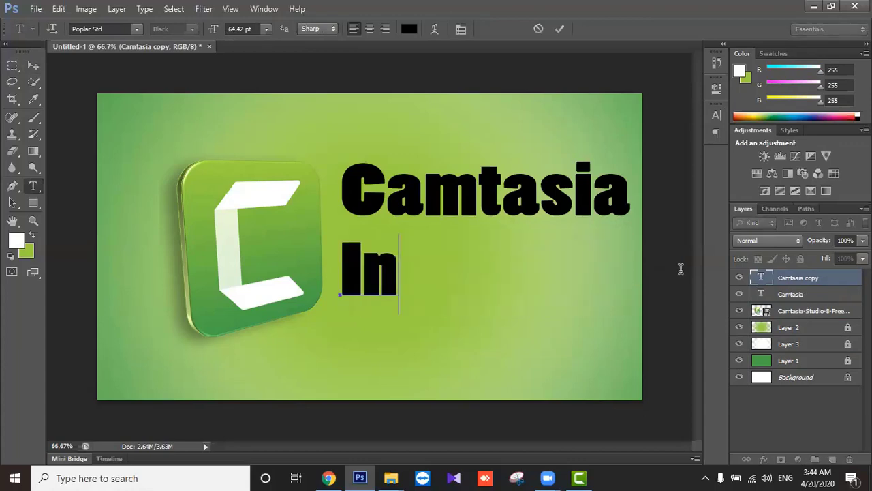
{"action": "type", "text": "stall"}
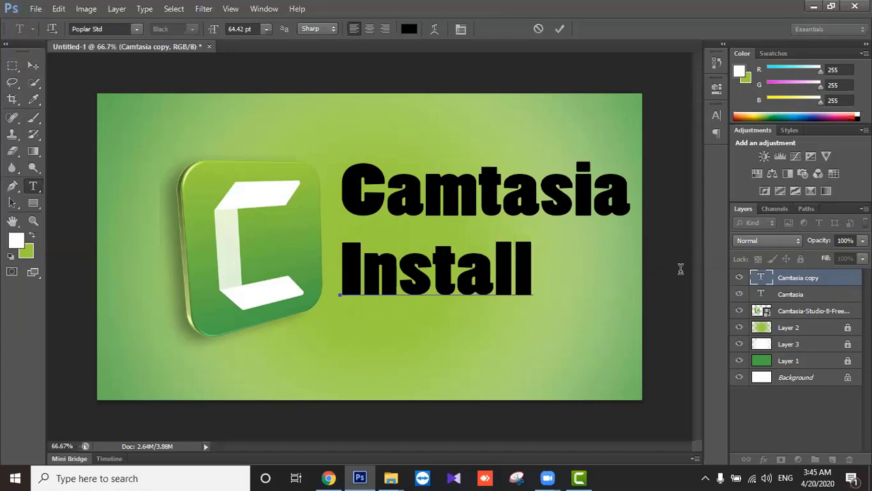
{"action": "left_click", "coordinate": [33, 66]}
Align the Install and Camtasia text lines beside the logo.
{"action": "left_click_drag", "start_coordinate": [529, 277], "coordinate": [563, 276]}
{"action": "left_click", "coordinate": [640, 240]}
{"action": "left_click_drag", "start_coordinate": [522, 197], "coordinate": [514, 209]}
Make both text layers white, sampling the colour from the logo's C.
{"action": "left_click", "coordinate": [560, 265], "text": "shift"}
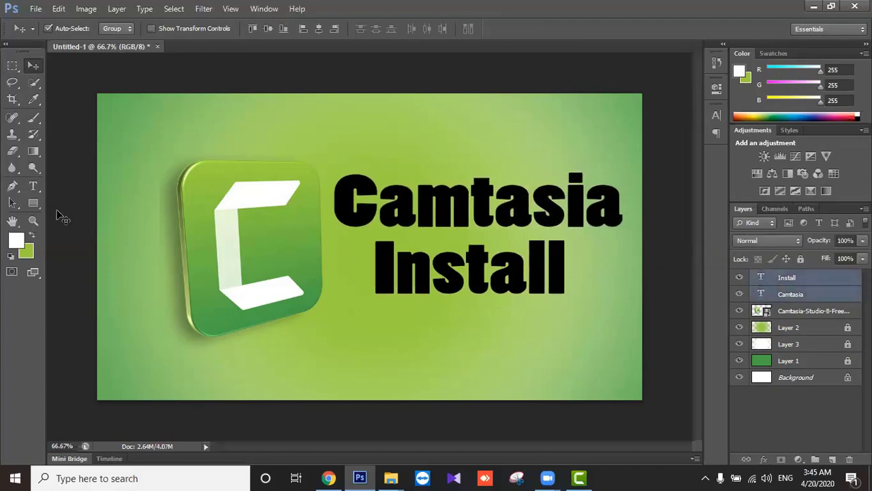
{"action": "left_click", "coordinate": [32, 186]}
{"action": "left_click", "coordinate": [412, 29]}
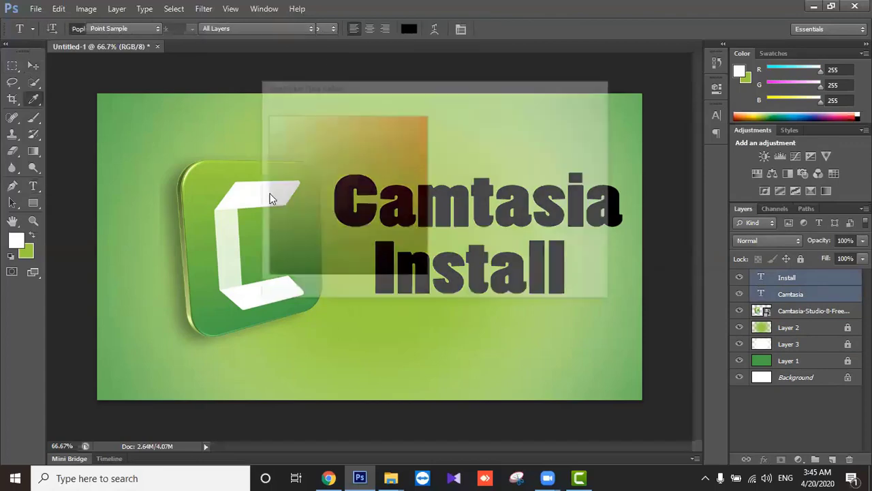
{"action": "left_click", "coordinate": [245, 289]}
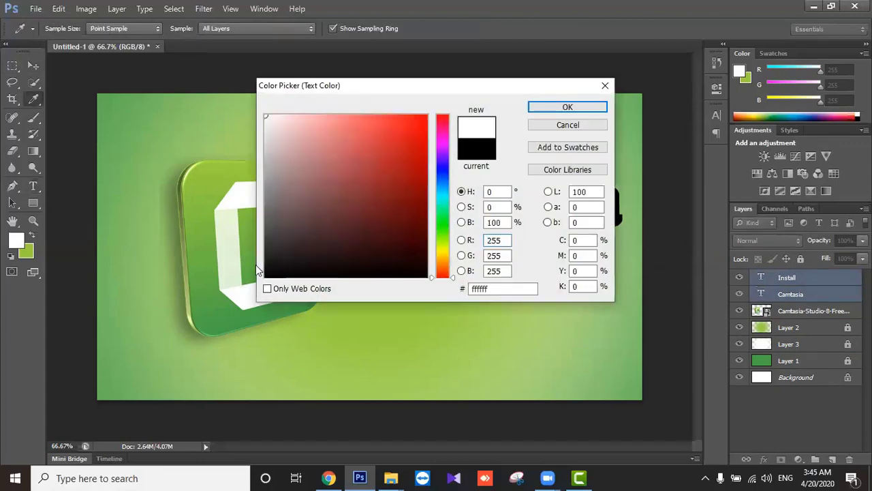
{"action": "left_click", "coordinate": [568, 107]}
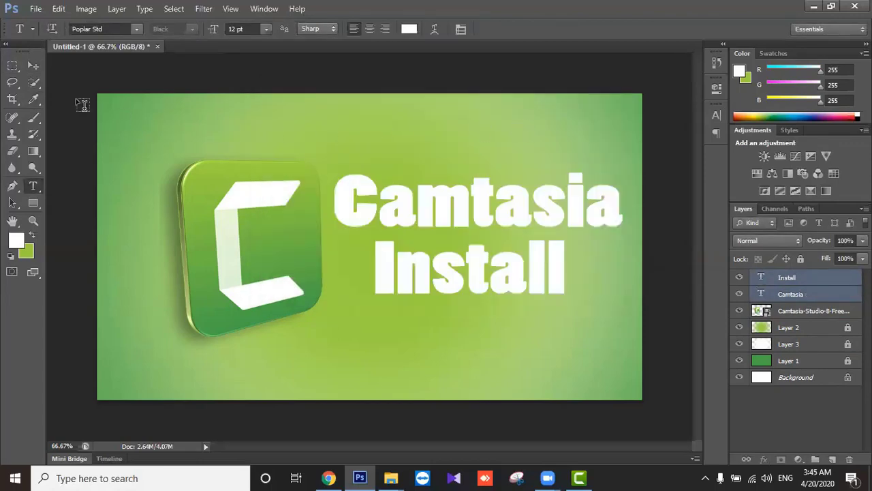
{"action": "left_click", "coordinate": [32, 63]}
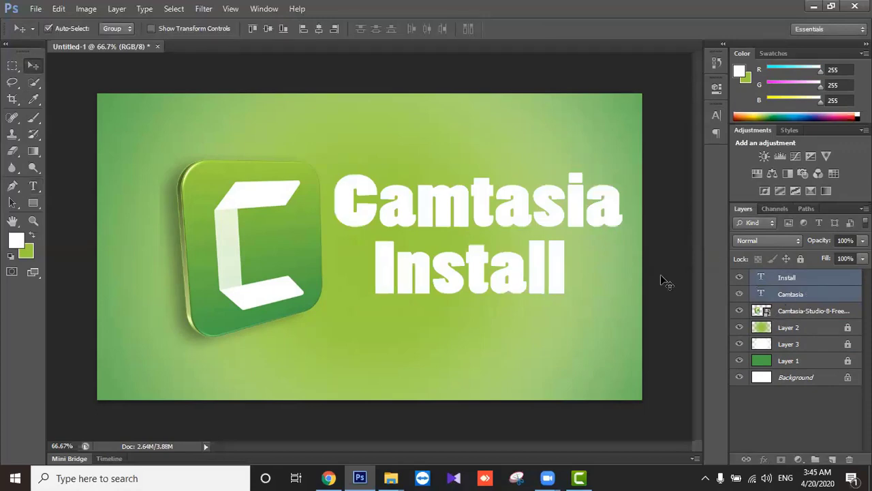
Add a 5 px black stroke to the Install text layer.
{"action": "right_click", "coordinate": [842, 283]}
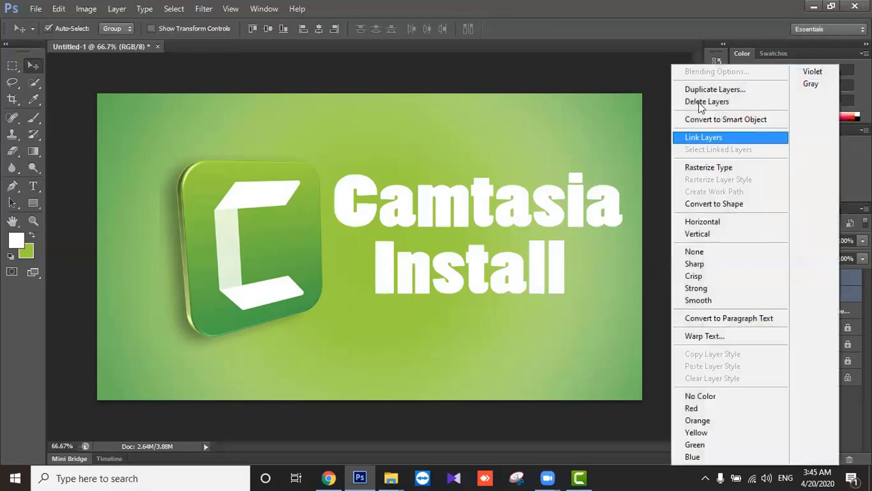
{"action": "key", "text": "Escape"}
{"action": "right_click", "coordinate": [803, 277]}
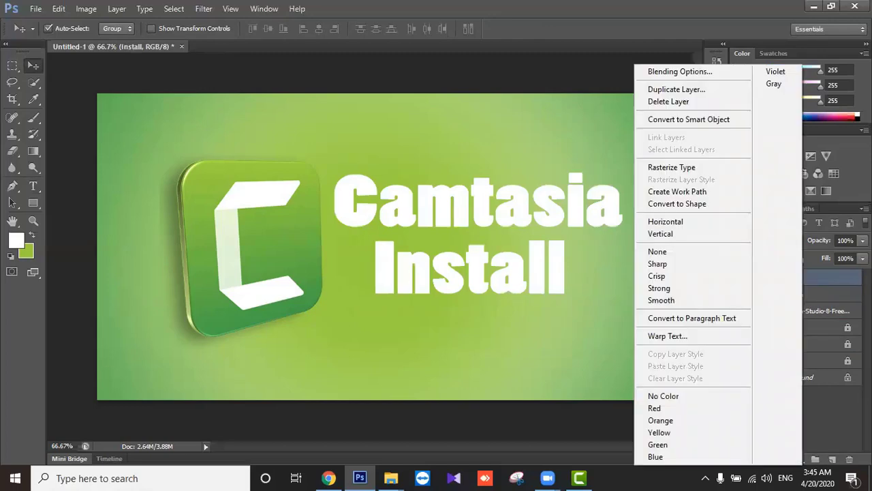
{"action": "left_click", "coordinate": [721, 68]}
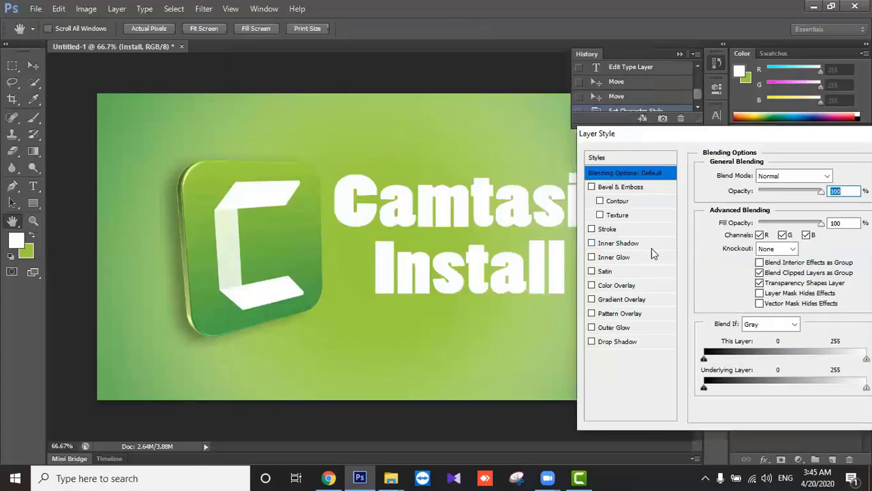
{"action": "left_click", "coordinate": [617, 227]}
{"action": "left_click_drag", "start_coordinate": [727, 143], "coordinate": [670, 153]}
{"action": "double_click", "coordinate": [764, 187]}
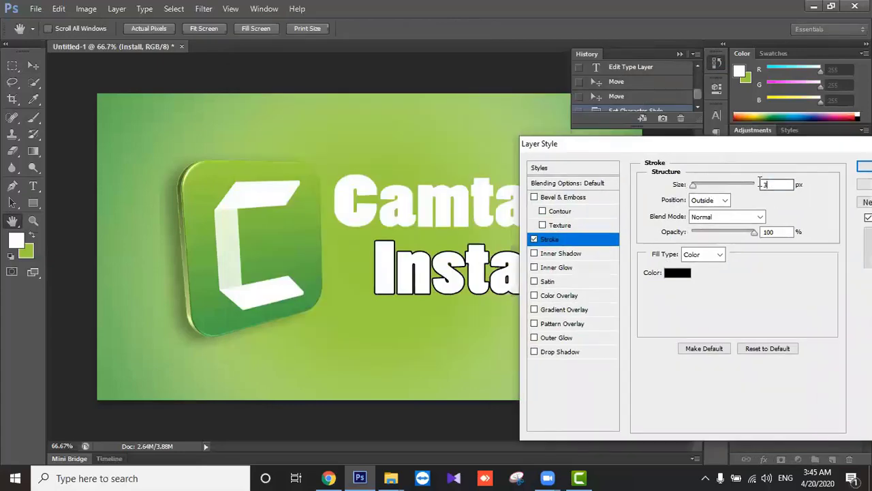
{"action": "type", "text": "5"}
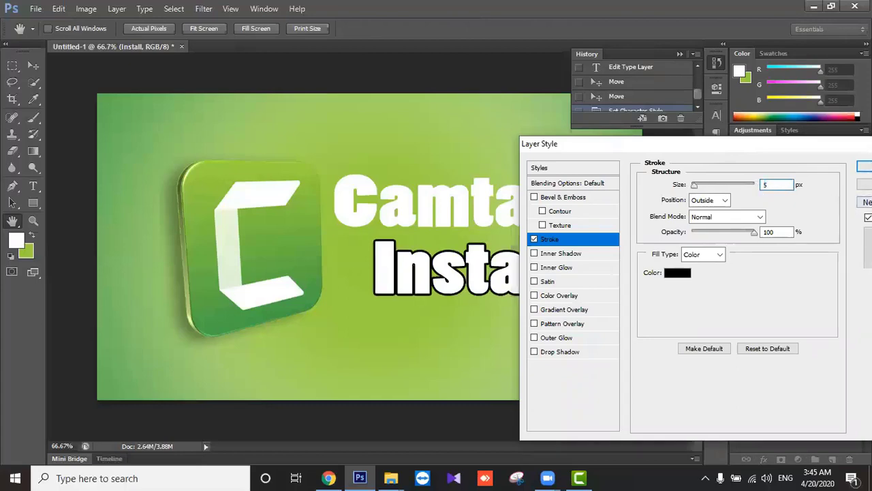
{"action": "left_click", "coordinate": [863, 167]}
Add a 5 px black stroke to the Camtasia text layer.
{"action": "left_click", "coordinate": [527, 207]}
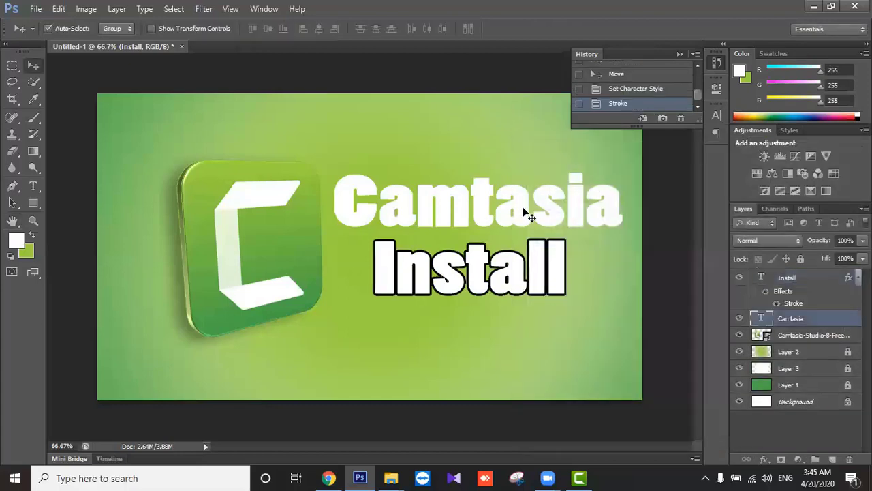
{"action": "right_click", "coordinate": [787, 317]}
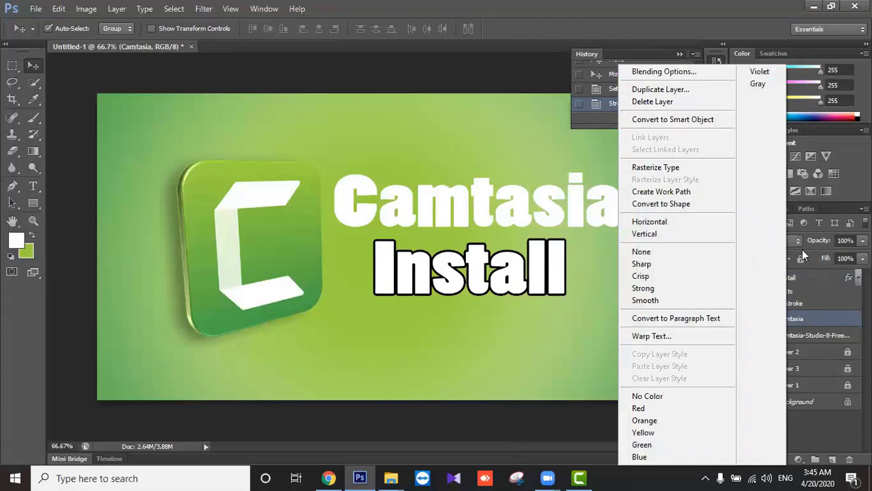
{"action": "left_click", "coordinate": [832, 317]}
{"action": "right_click", "coordinate": [833, 317]}
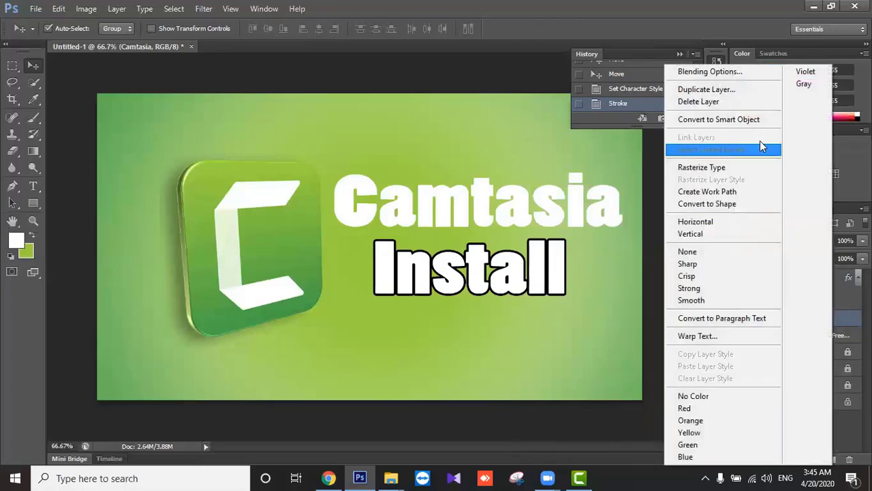
{"action": "left_click", "coordinate": [740, 75]}
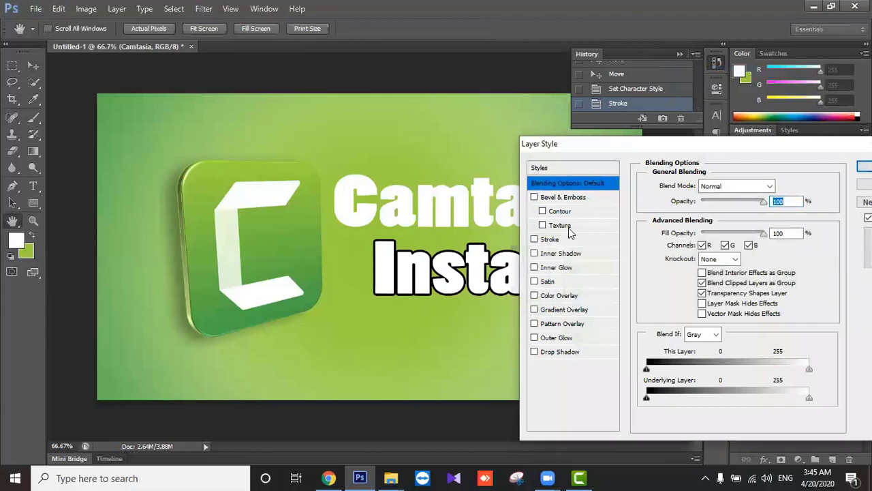
{"action": "left_click", "coordinate": [569, 237]}
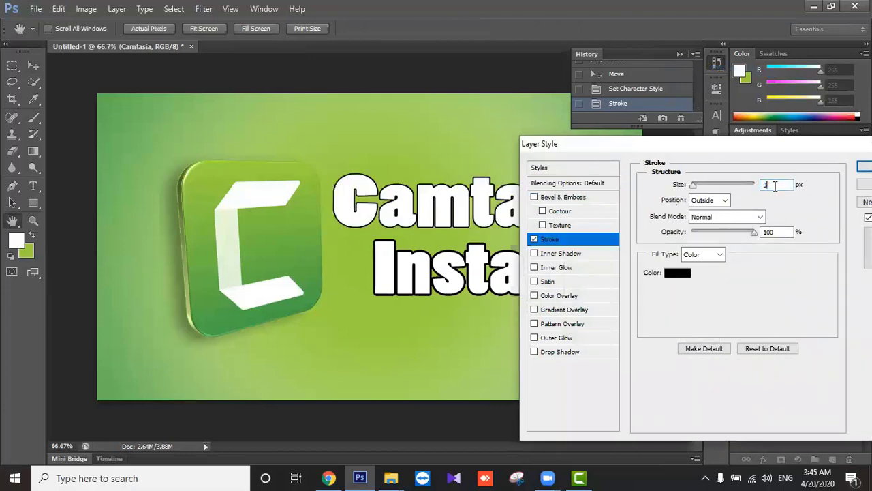
{"action": "type", "text": "5"}
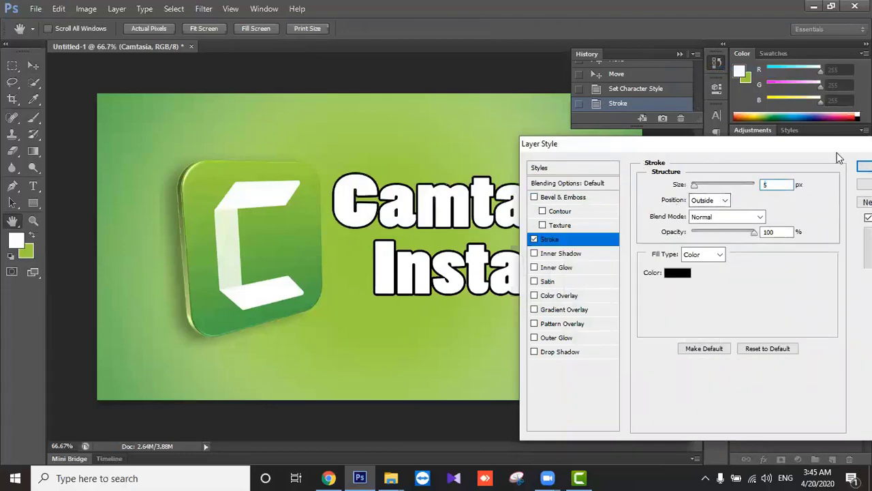
{"action": "left_click_drag", "start_coordinate": [843, 147], "coordinate": [723, 145]}
{"action": "left_click", "coordinate": [764, 166]}
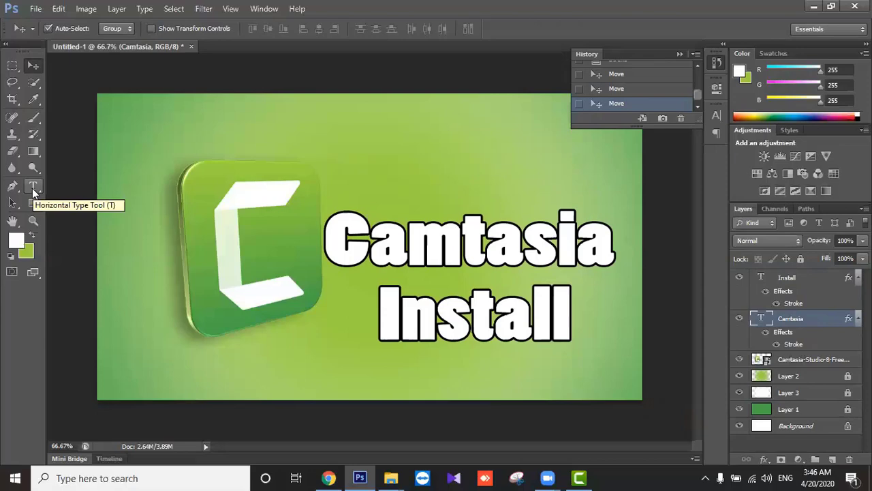
Rearrange the title so Install sits just above Camtasia.
{"action": "left_click_drag", "start_coordinate": [414, 324], "coordinate": [420, 161]}
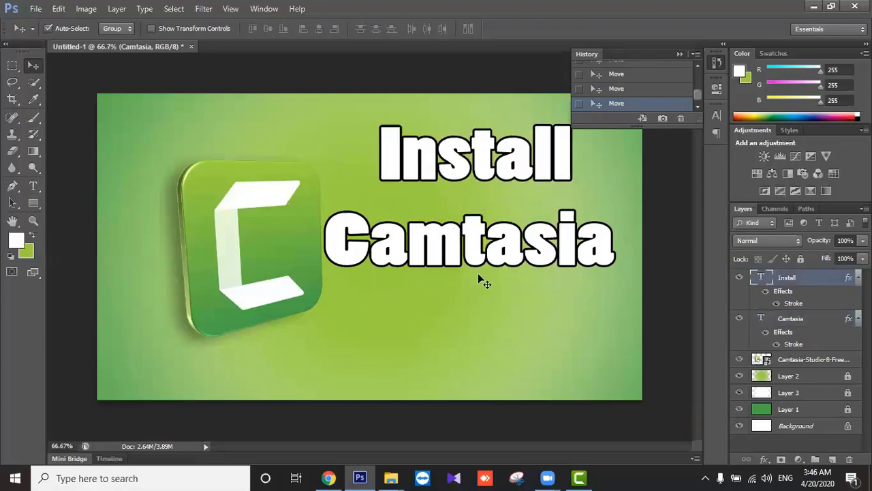
{"action": "left_click_drag", "start_coordinate": [479, 251], "coordinate": [487, 310]}
{"action": "left_click_drag", "start_coordinate": [484, 188], "coordinate": [499, 243]}
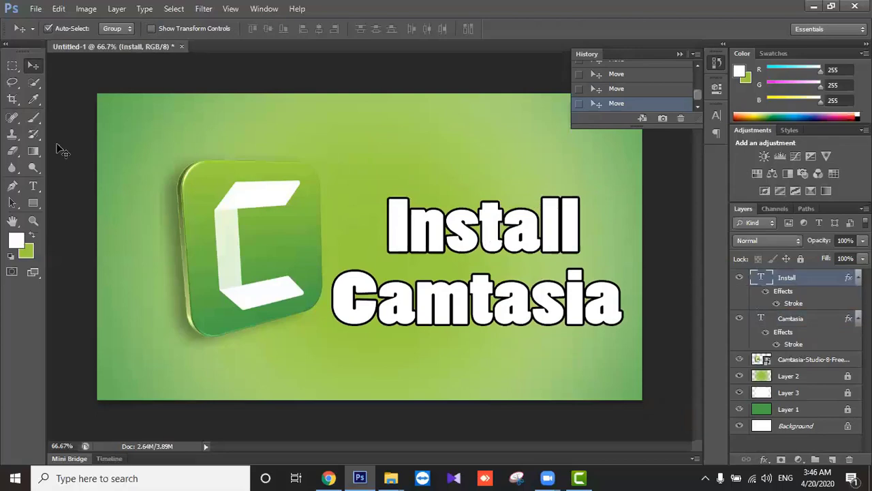
Add a new 'How' text line above the title.
{"action": "left_click", "coordinate": [33, 186]}
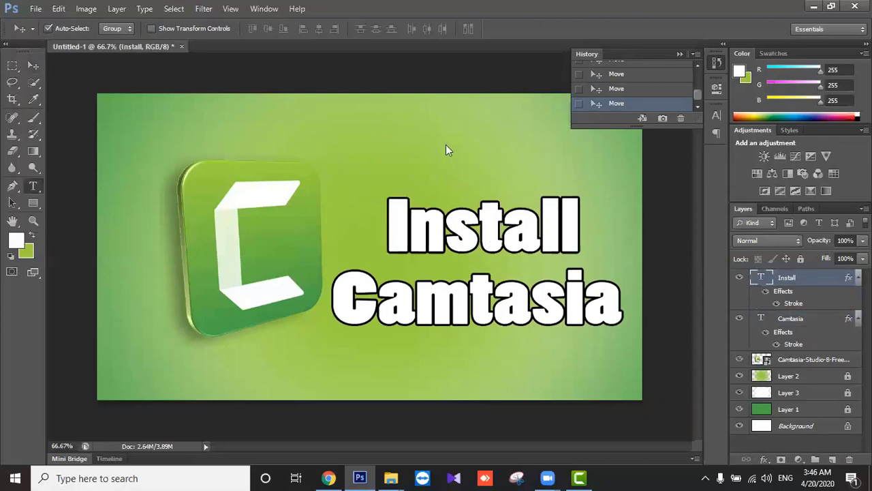
{"action": "left_click", "coordinate": [369, 166]}
{"action": "type", "text": "How"}
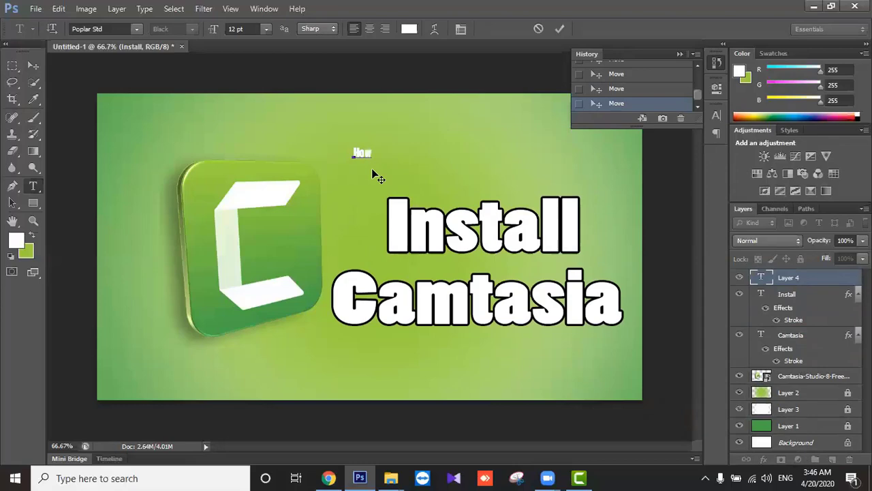
{"action": "type", "text": " to"}
{"action": "key", "text": "BackSpace"}
{"action": "key", "text": "BackSpace"}
{"action": "key", "text": "BackSpace"}
{"action": "key", "text": "BackSpace"}
{"action": "left_click", "coordinate": [560, 29]}
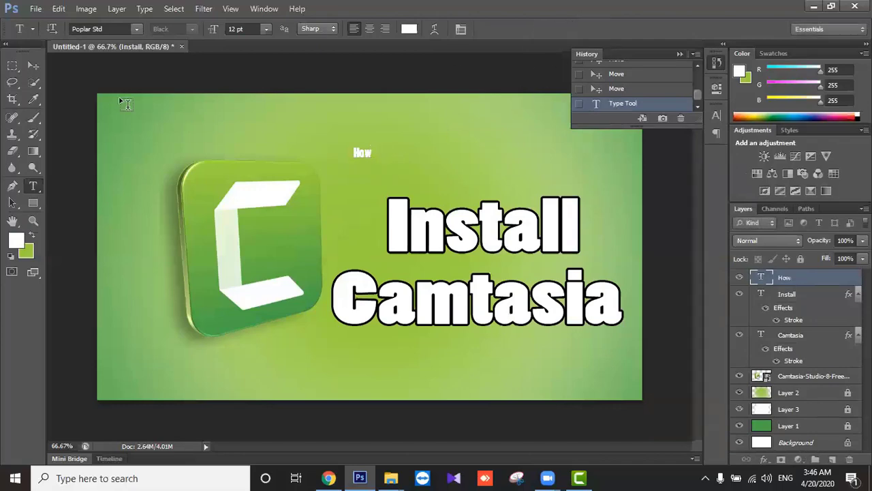
{"action": "left_click", "coordinate": [33, 64]}
Enlarge the How text and place a duplicate copy to its right.
{"action": "key", "text": "ctrl+t"}
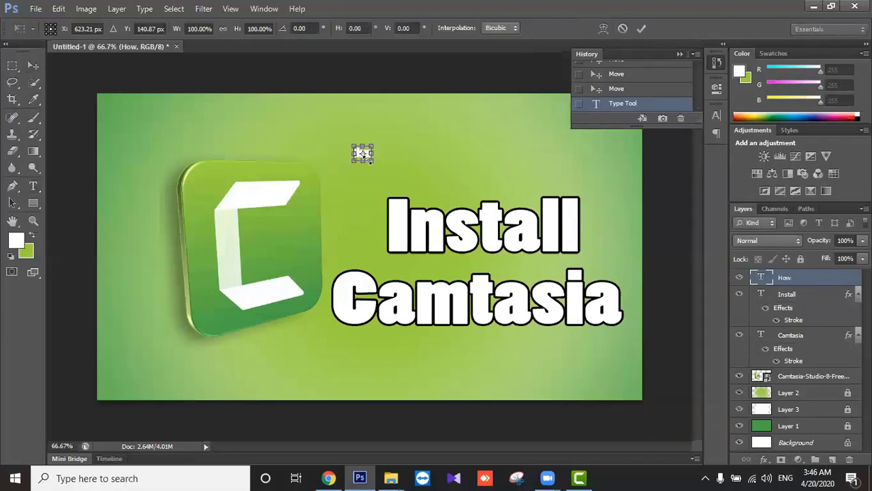
{"action": "left_click_drag", "start_coordinate": [371, 158], "coordinate": [407, 158]}
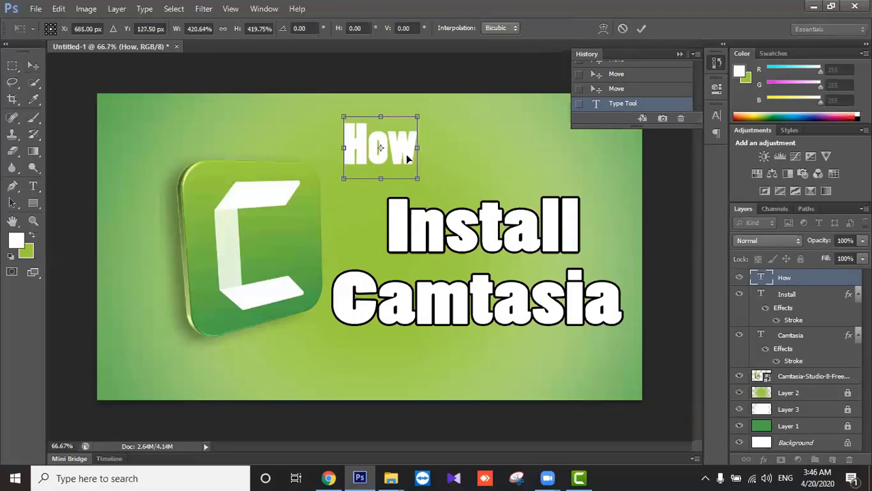
{"action": "key", "text": "Return"}
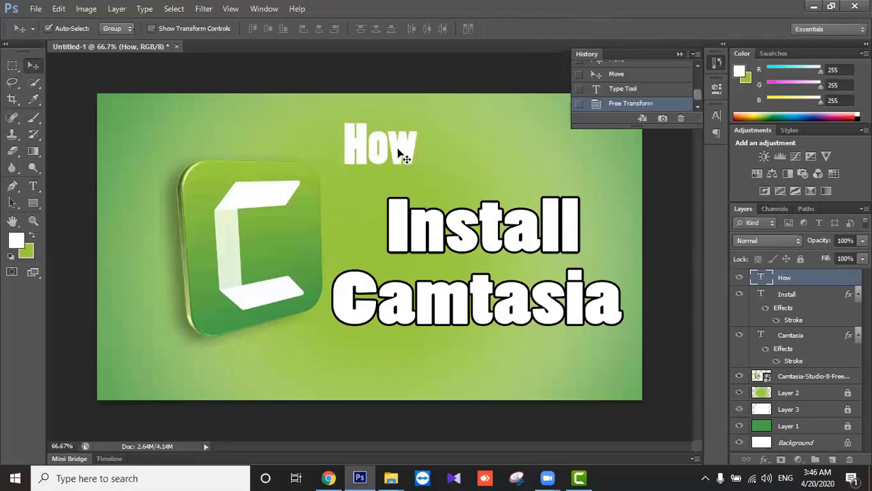
{"action": "left_click_drag", "start_coordinate": [400, 147], "coordinate": [512, 165]}
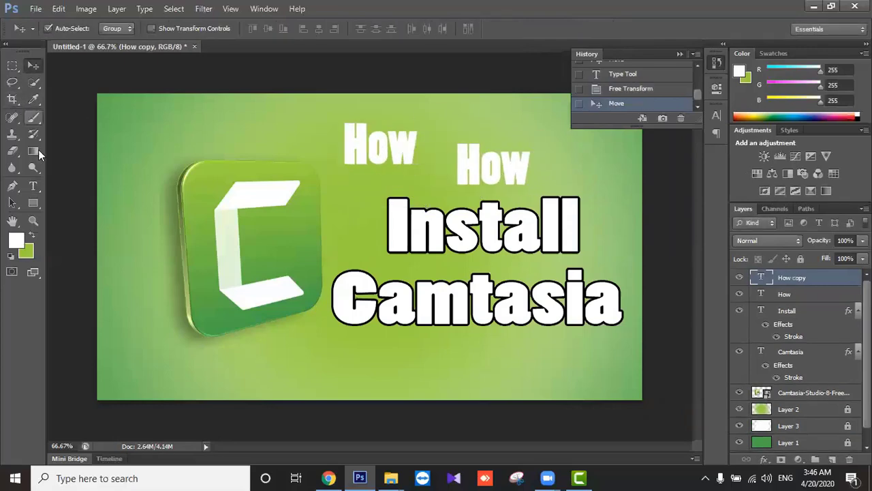
{"action": "left_click", "coordinate": [32, 185]}
{"action": "left_click", "coordinate": [467, 162]}
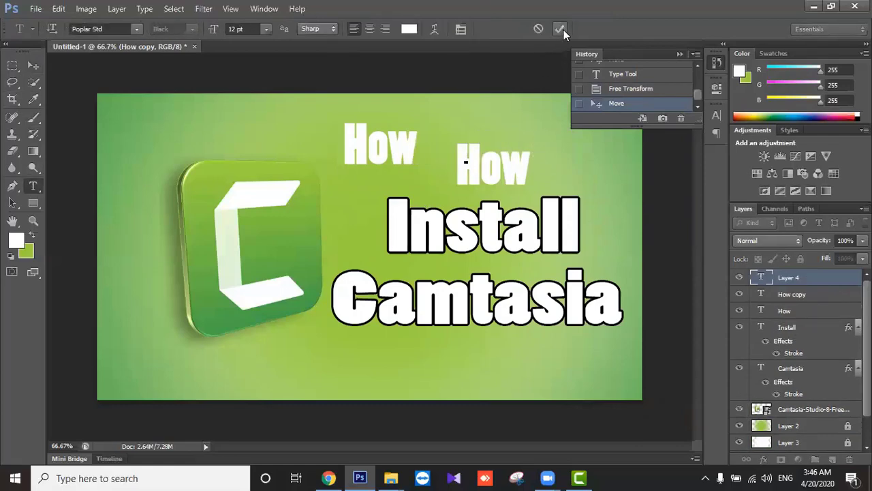
Replace the copied How word with 'to'.
{"action": "left_click", "coordinate": [559, 29]}
{"action": "left_click", "coordinate": [463, 164]}
{"action": "key", "text": "shift+Right"}
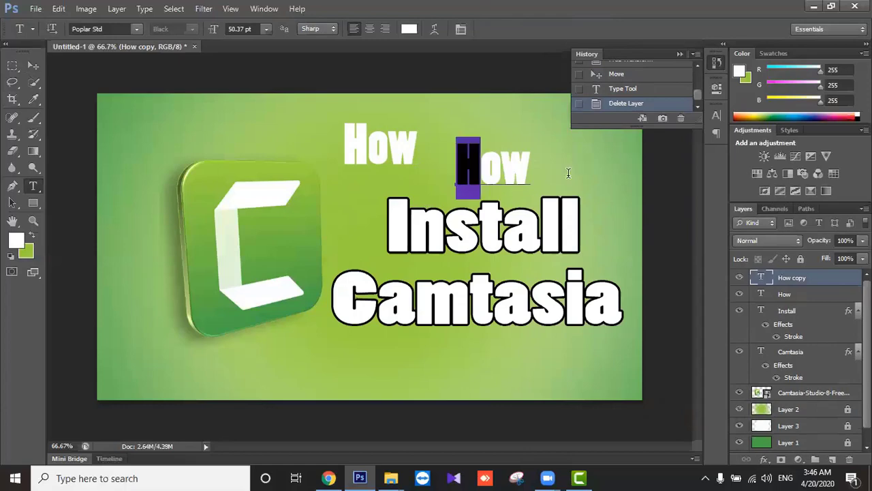
{"action": "key", "text": "shift+Right"}
{"action": "key", "text": "shift+Right"}
{"action": "type", "text": "t"}
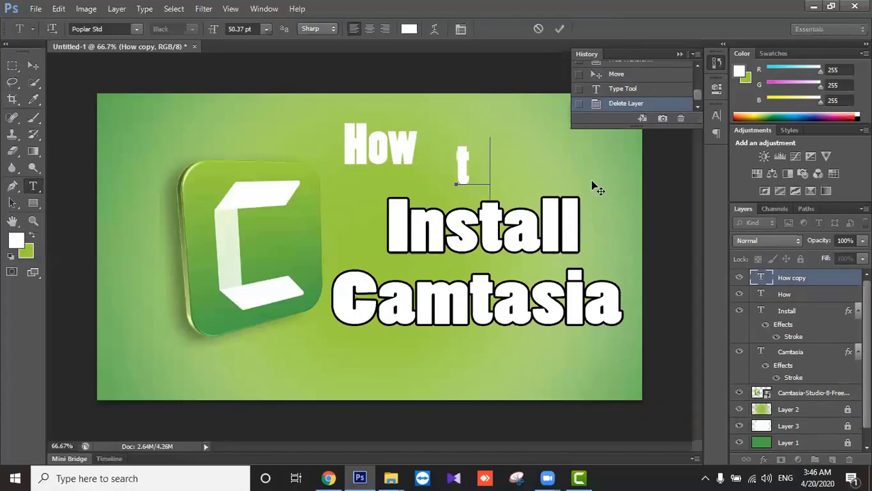
{"action": "type", "text": "o"}
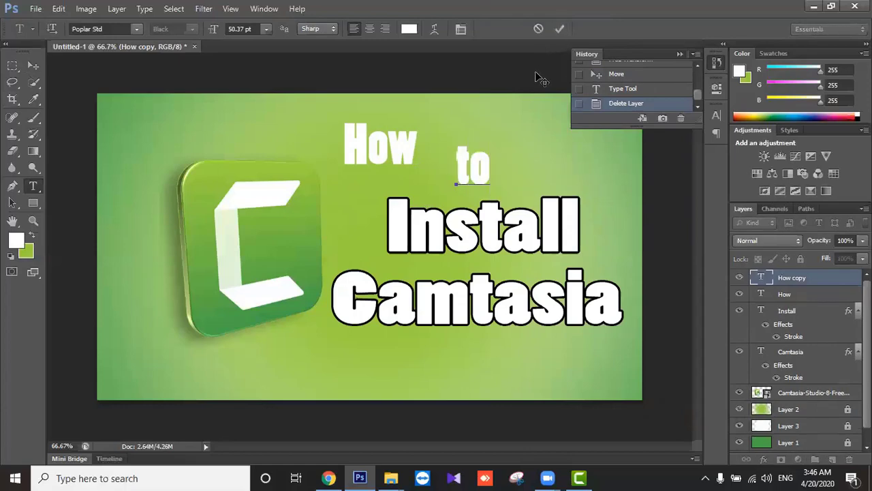
{"action": "key", "text": "shift+Left"}
{"action": "key", "text": "shift+Left"}
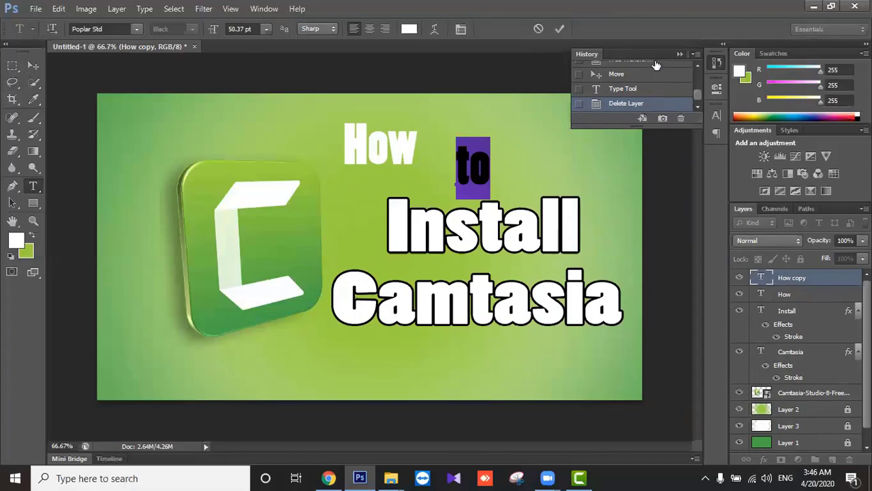
{"action": "left_click", "coordinate": [679, 54]}
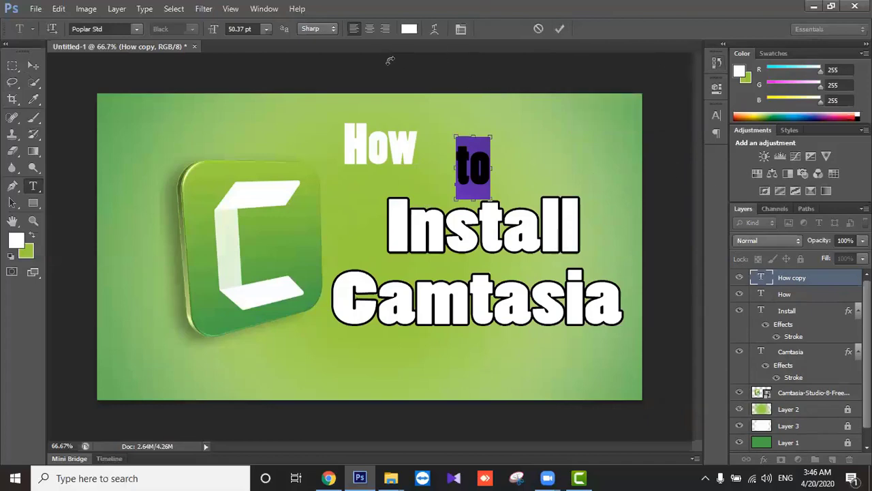
Set 'to' in Roboto Bold and move it up beside How.
{"action": "key", "text": "ctrl+t"}
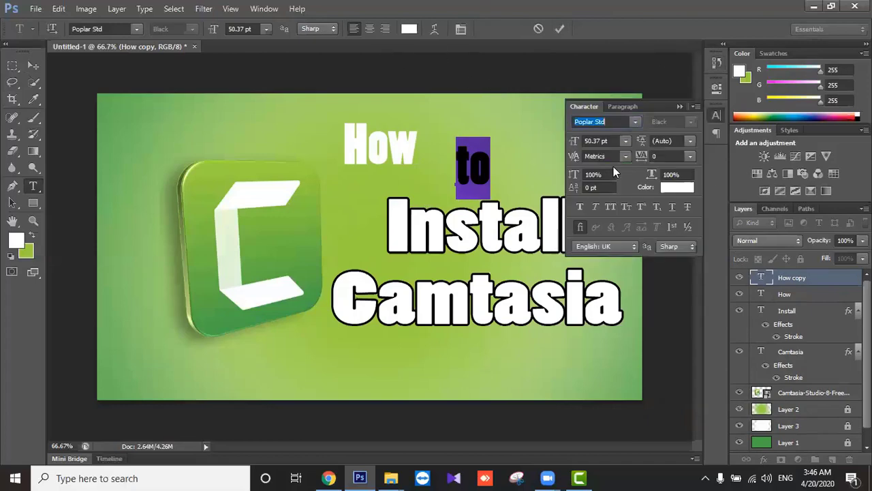
{"action": "left_click", "coordinate": [630, 124]}
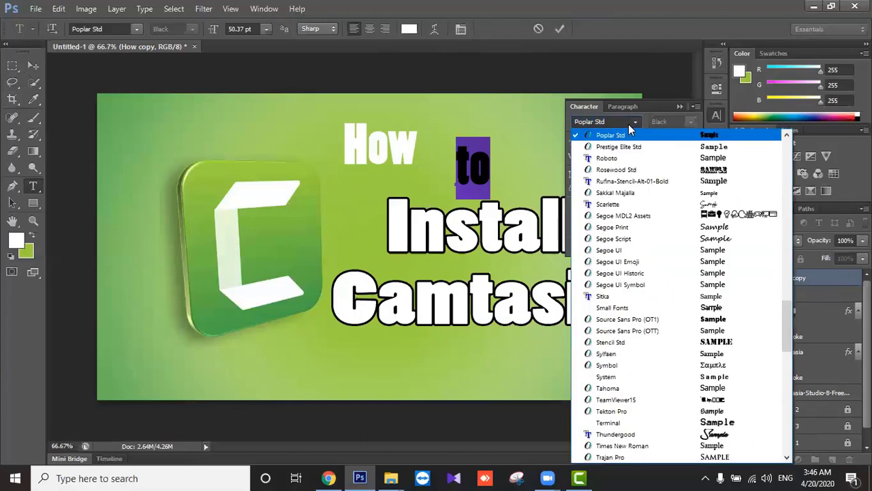
{"action": "left_click", "coordinate": [623, 122]}
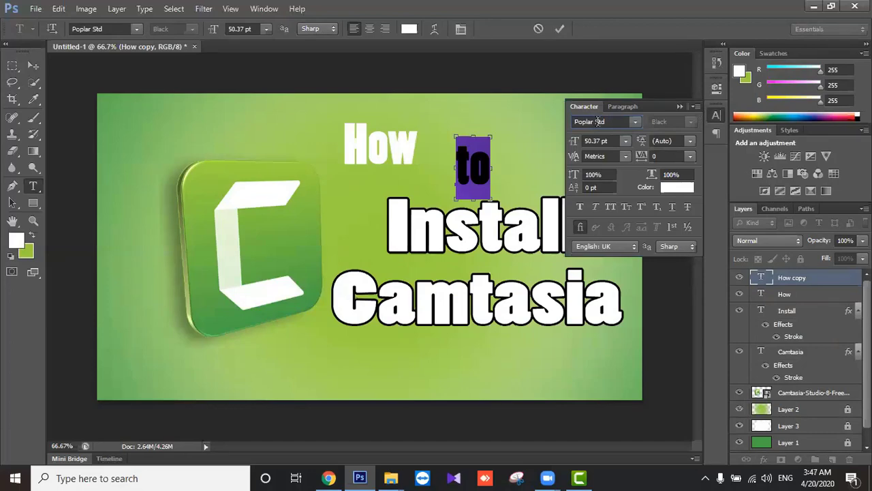
{"action": "left_click", "coordinate": [599, 122]}
{"action": "type", "text": "Roboto"}
{"action": "key", "text": "Return"}
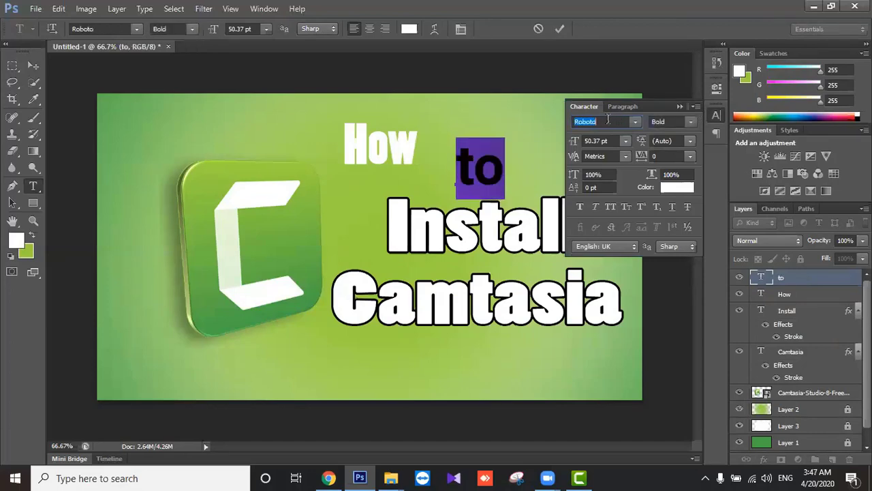
{"action": "left_click", "coordinate": [558, 30]}
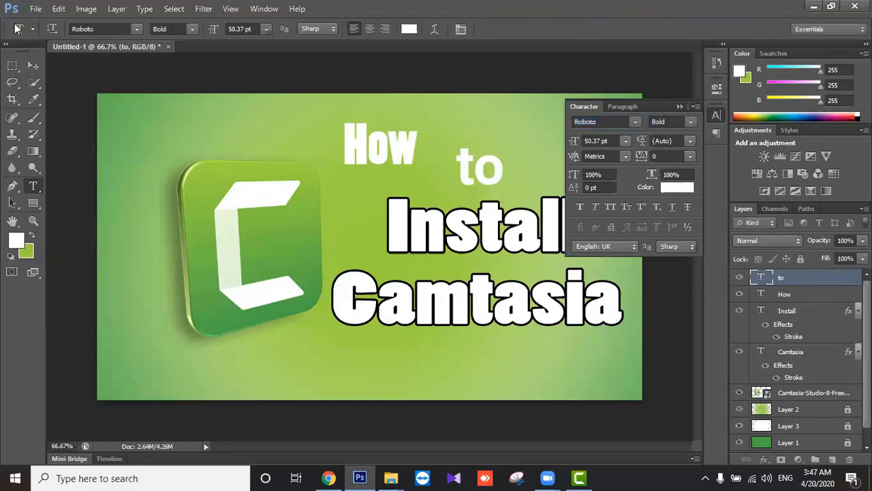
{"action": "key", "text": "v"}
{"action": "left_click_drag", "start_coordinate": [494, 188], "coordinate": [484, 176]}
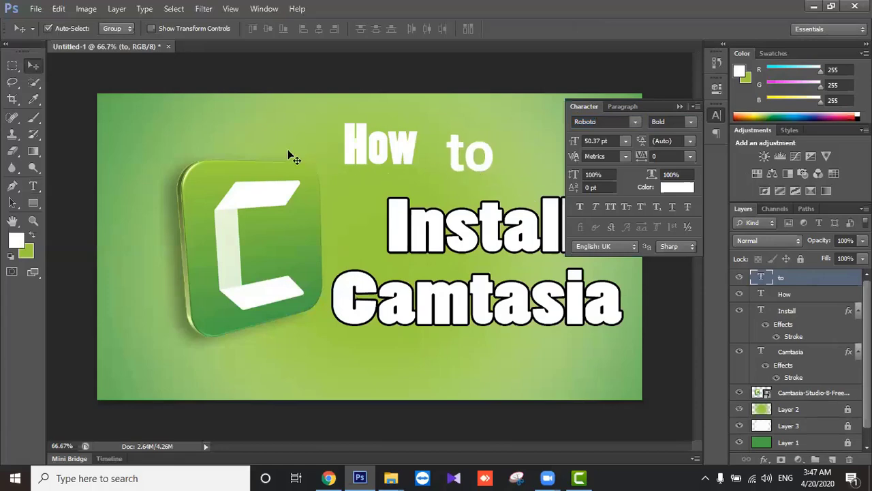
Change the How text's font to Source Sans Pro.
{"action": "left_click", "coordinate": [32, 186]}
{"action": "double_click", "coordinate": [407, 146]}
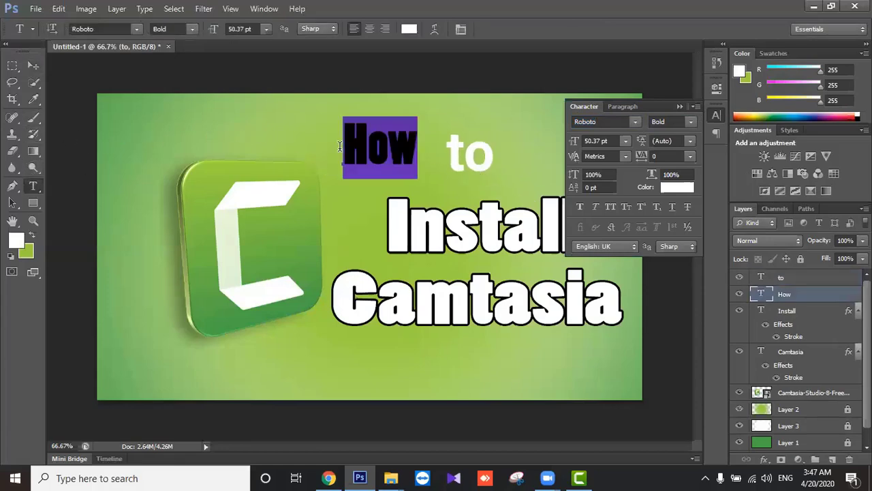
{"action": "scroll", "coordinate": [600, 121], "scroll_direction": "up", "scroll_amount": 5}
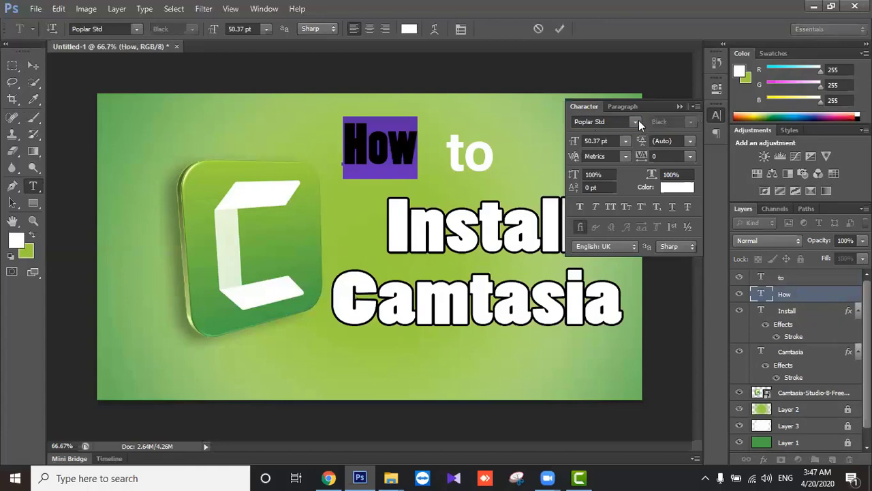
{"action": "left_click", "coordinate": [639, 120]}
{"action": "left_click", "coordinate": [732, 321]}
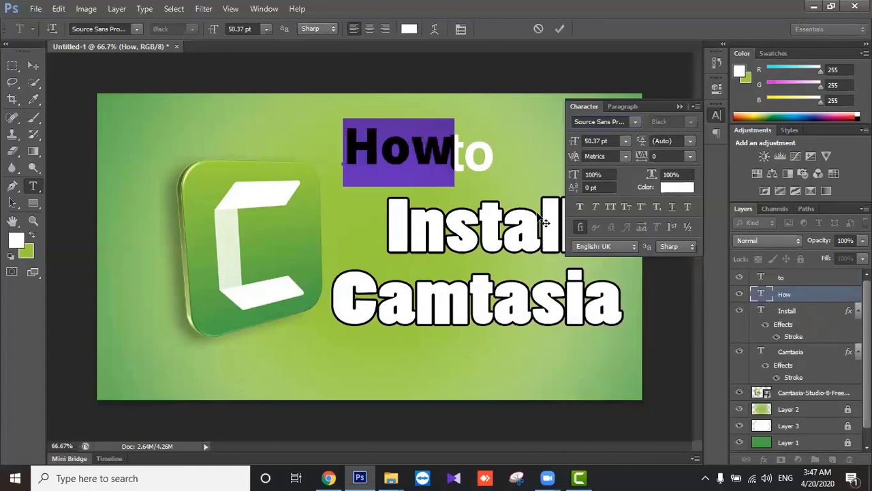
{"action": "left_click", "coordinate": [560, 29]}
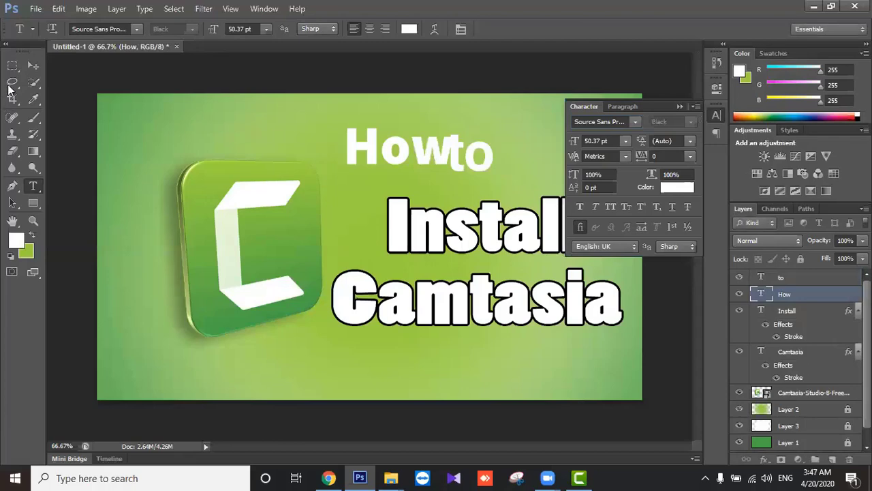
Space How and to evenly as one line centred above Install.
{"action": "left_click", "coordinate": [33, 65]}
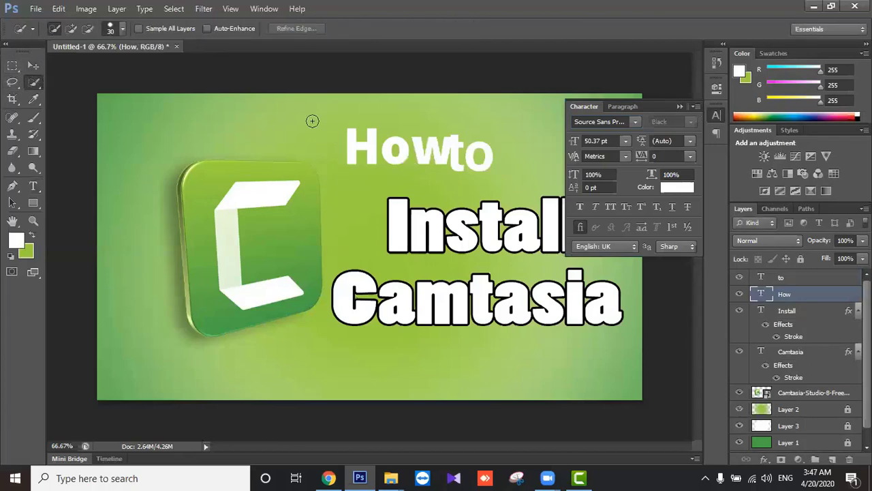
{"action": "left_click_drag", "start_coordinate": [405, 161], "coordinate": [385, 161]}
{"action": "left_click_drag", "start_coordinate": [452, 163], "coordinate": [480, 167]}
{"action": "left_click_drag", "start_coordinate": [409, 156], "coordinate": [445, 158]}
{"action": "left_click", "coordinate": [679, 107]}
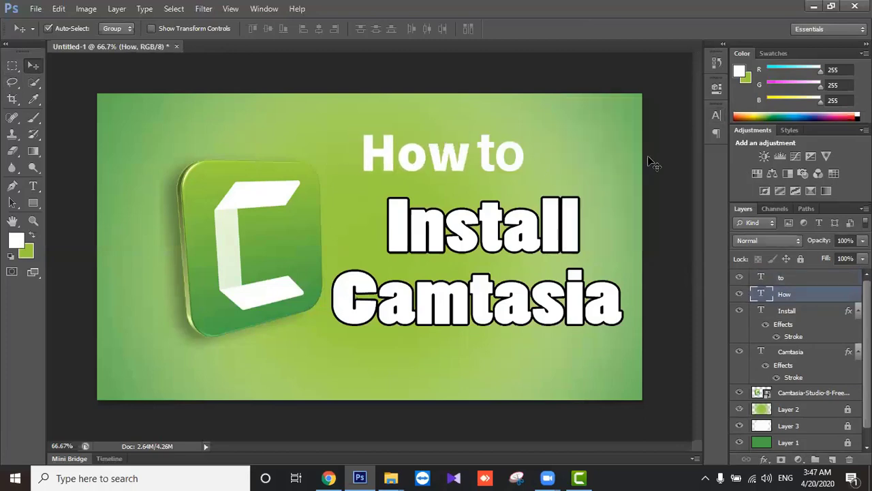
{"action": "left_click_drag", "start_coordinate": [506, 180], "coordinate": [527, 181]}
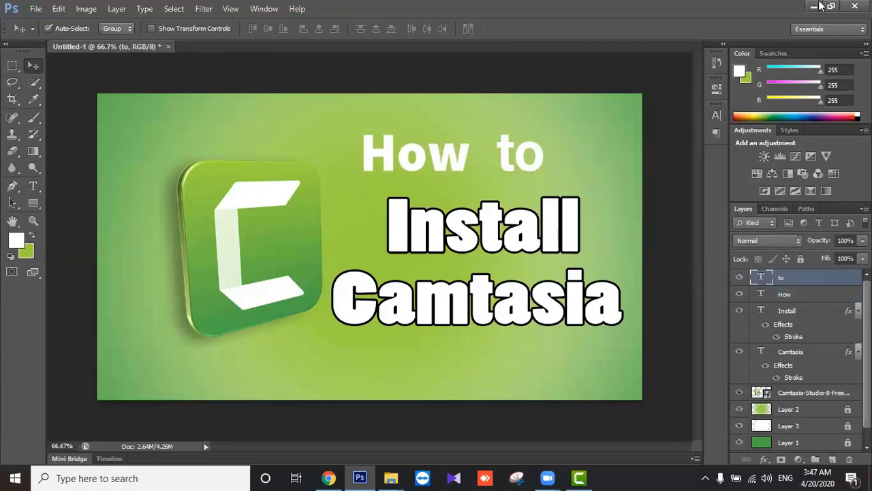
{"action": "left_click_drag", "start_coordinate": [451, 159], "coordinate": [459, 160]}
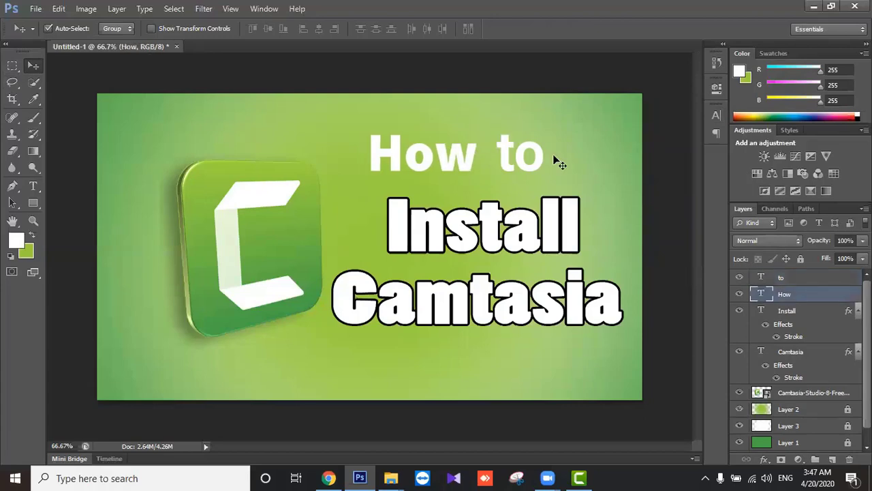
{"action": "left_click_drag", "start_coordinate": [539, 156], "coordinate": [526, 157]}
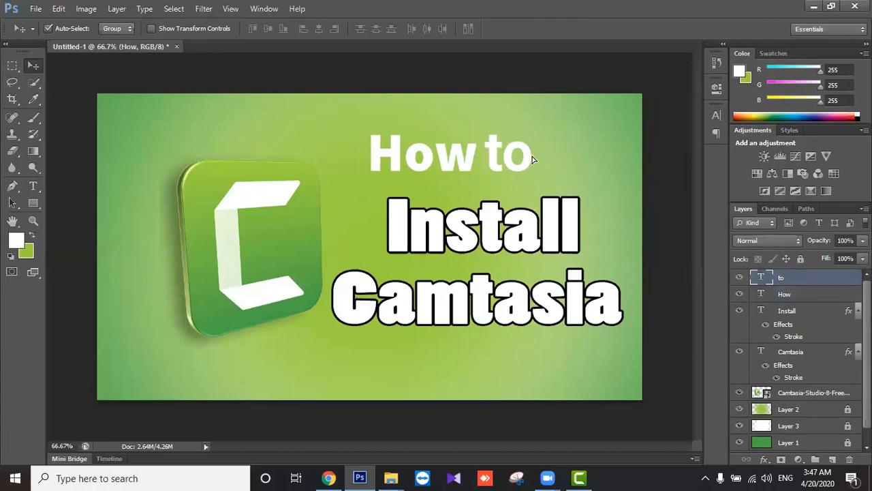
{"action": "left_click", "coordinate": [469, 168]}
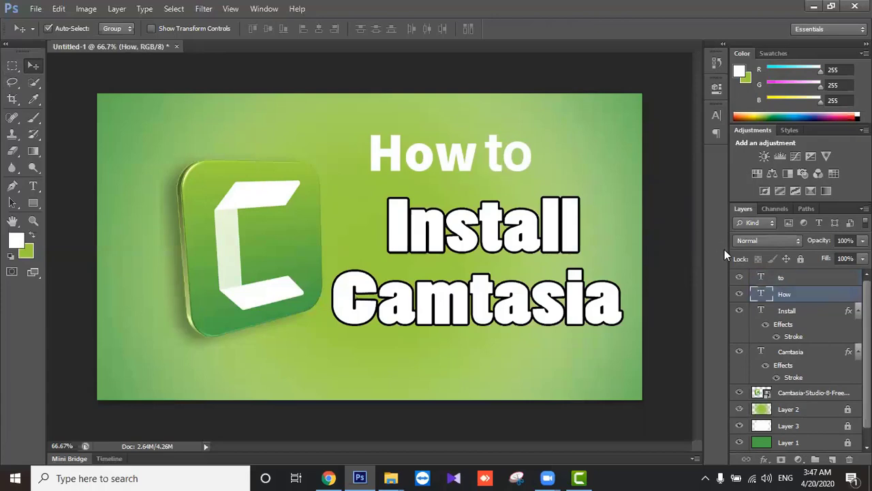
Give How a black drop shadow with 100% opacity, 5 px distance and 4% spread.
{"action": "right_click", "coordinate": [780, 289]}
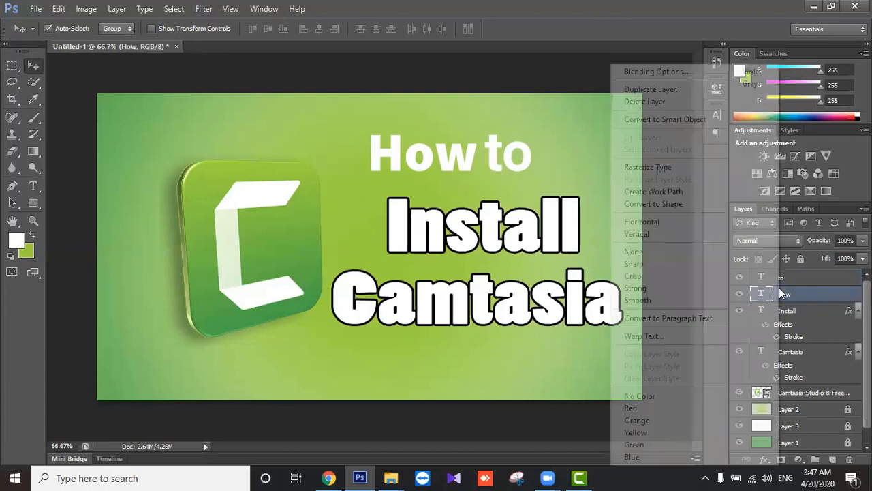
{"action": "left_click", "coordinate": [590, 122]}
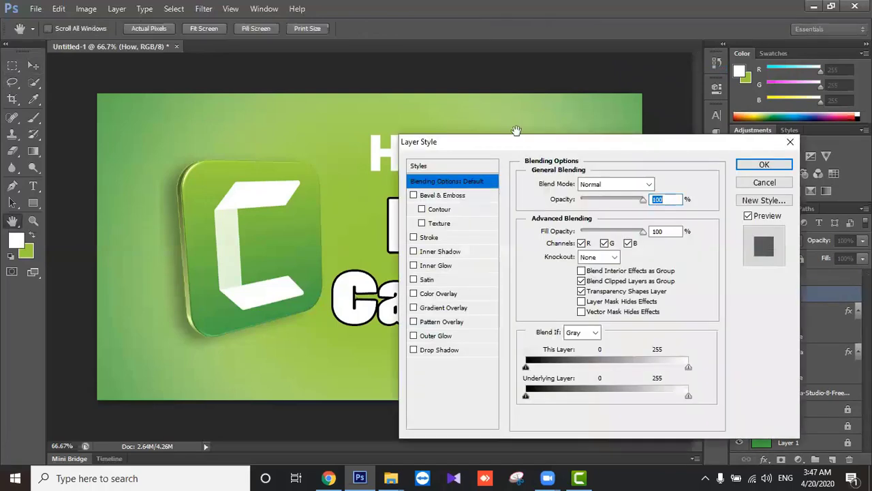
{"action": "left_click_drag", "start_coordinate": [520, 143], "coordinate": [700, 144]}
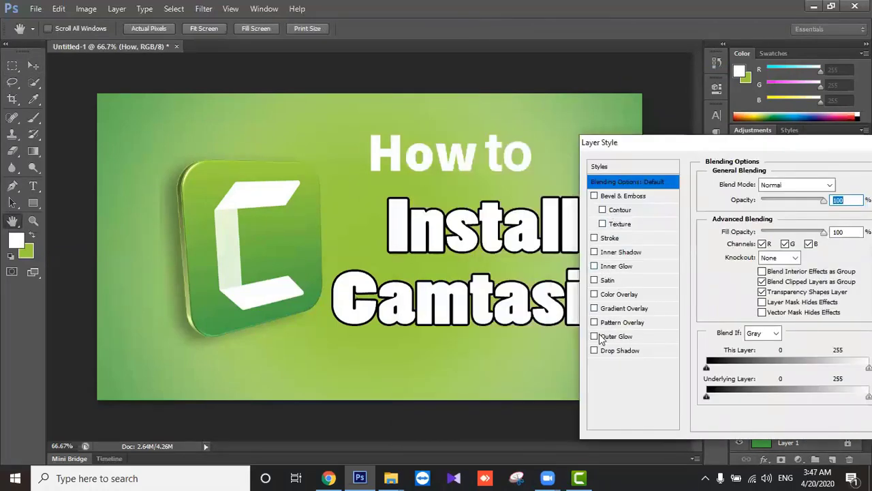
{"action": "left_click", "coordinate": [617, 351]}
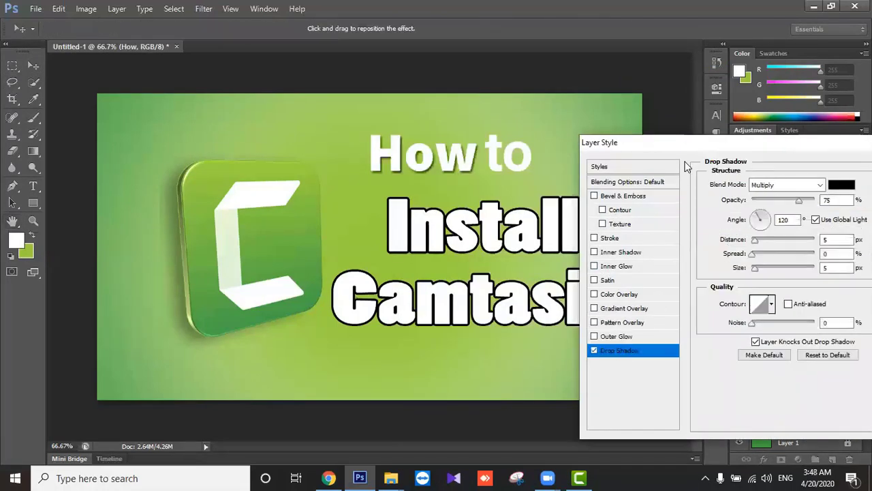
{"action": "left_click_drag", "start_coordinate": [683, 147], "coordinate": [614, 186]}
{"action": "left_click_drag", "start_coordinate": [729, 239], "coordinate": [752, 244]}
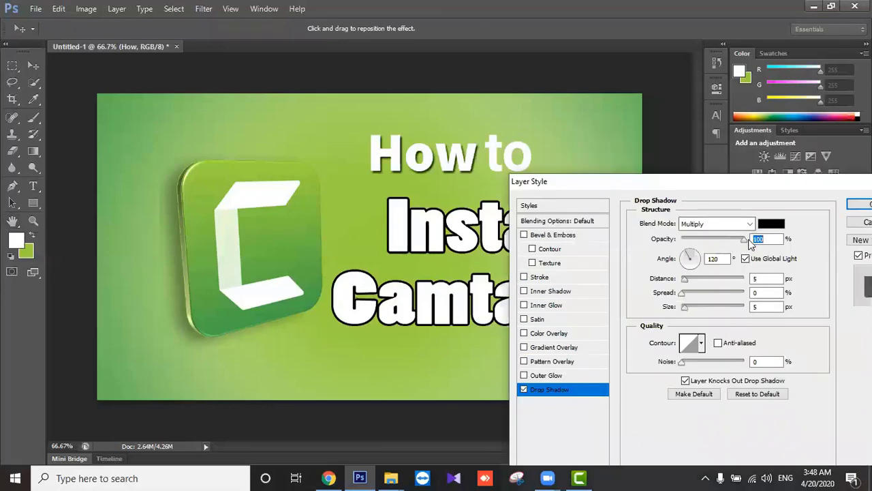
{"action": "left_click", "coordinate": [683, 293]}
{"action": "left_click_drag", "start_coordinate": [682, 305], "coordinate": [687, 305]}
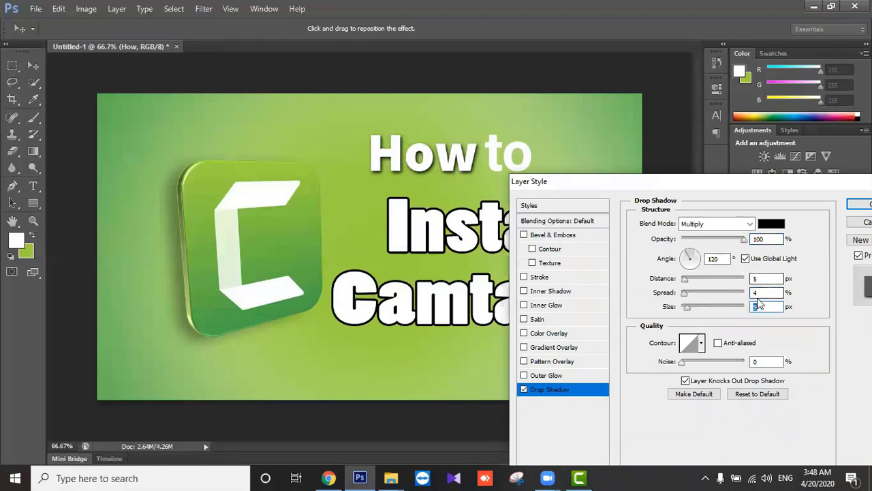
{"action": "left_click_drag", "start_coordinate": [732, 187], "coordinate": [618, 209]}
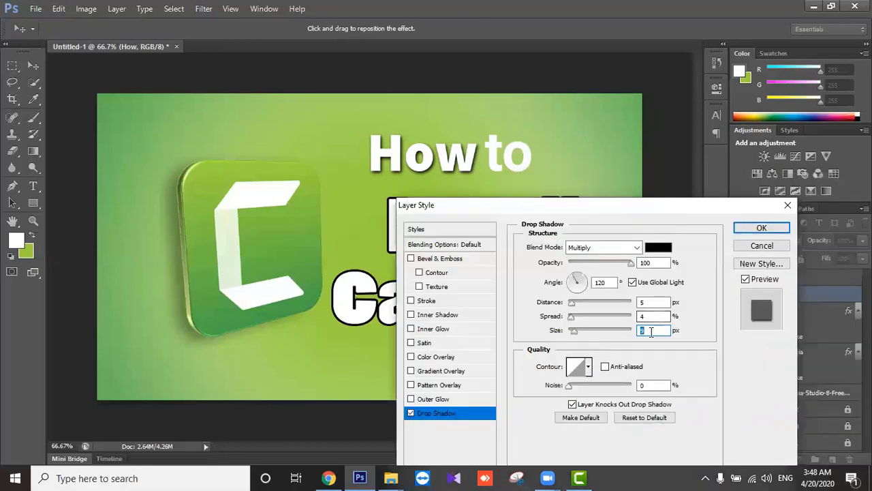
{"action": "key", "text": "Return"}
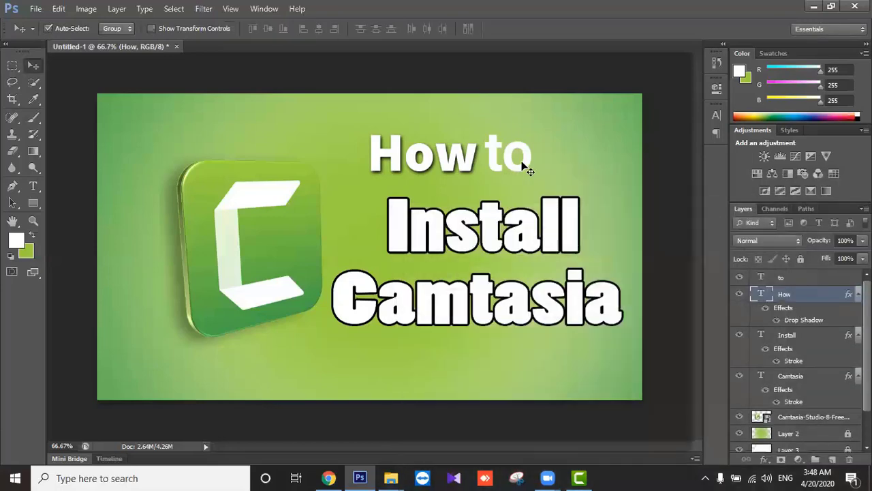
{"action": "left_click", "coordinate": [770, 279]}
Give the 'to' text a drop shadow with 100% opacity, 4% spread and 9 px size.
{"action": "right_click", "coordinate": [794, 283]}
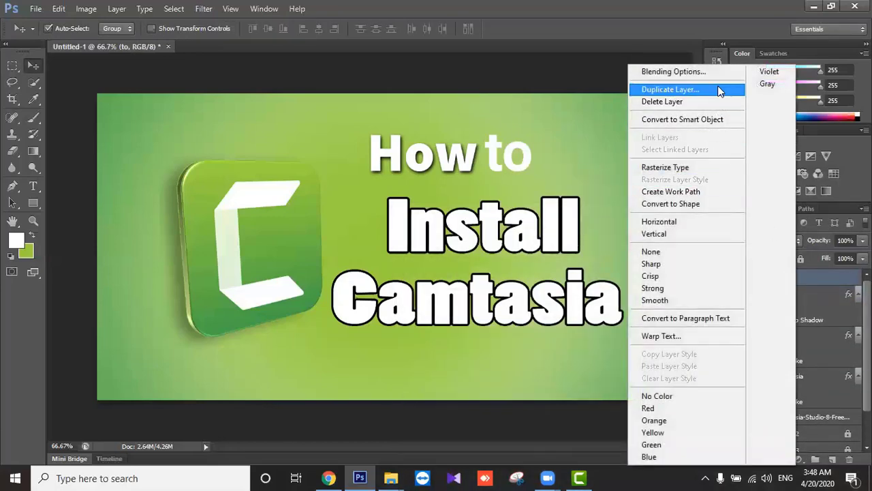
{"action": "key", "text": "Escape"}
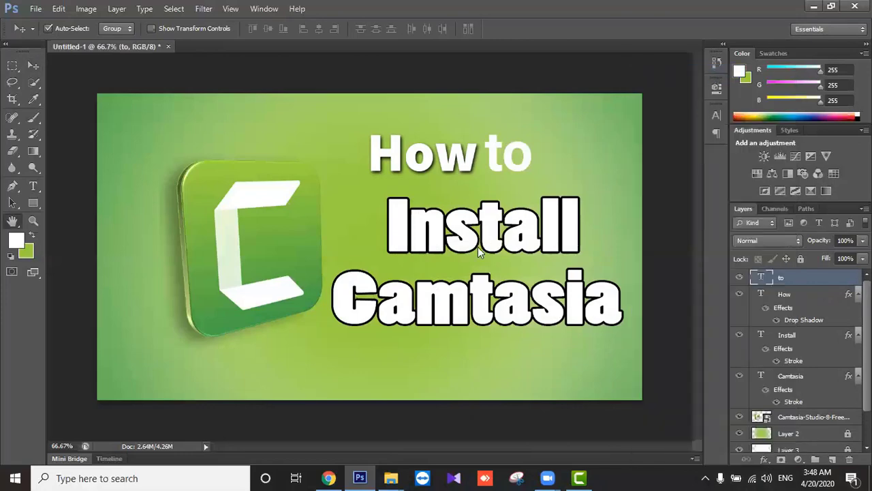
{"action": "left_click", "coordinate": [438, 413]}
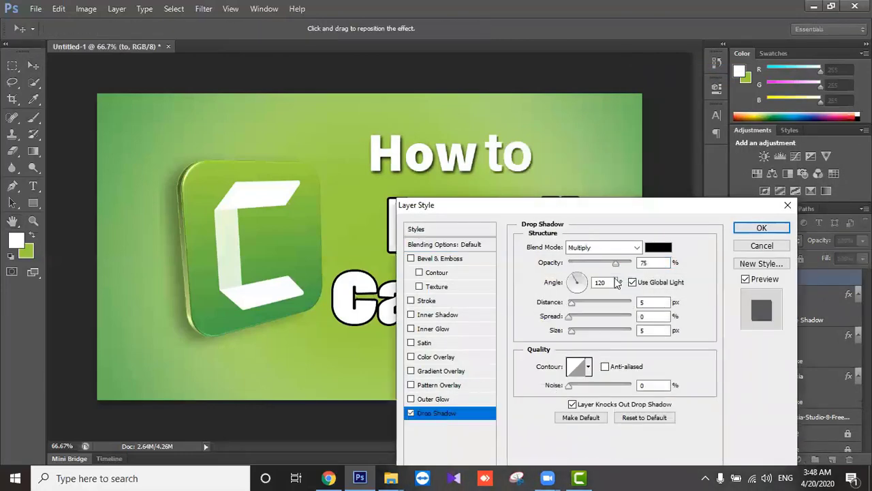
{"action": "left_click_drag", "start_coordinate": [619, 262], "coordinate": [633, 262]}
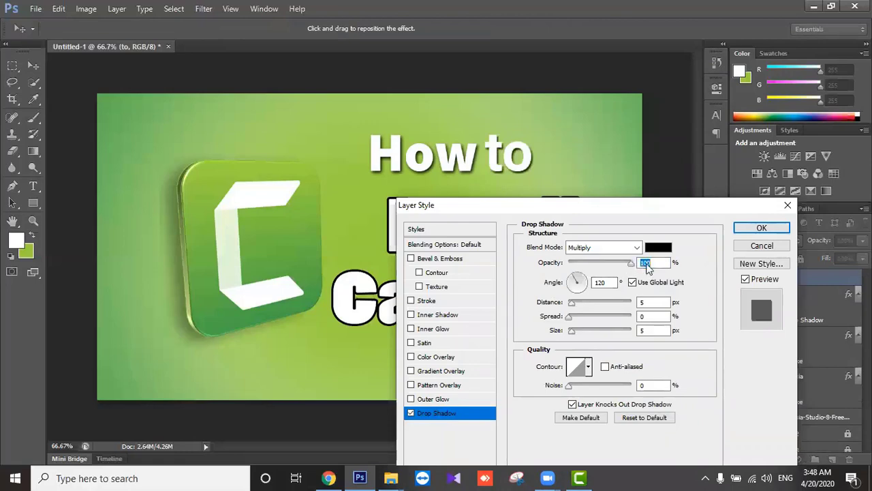
{"action": "left_click", "coordinate": [652, 313]}
{"action": "type", "text": "4"}
{"action": "left_click", "coordinate": [654, 331]}
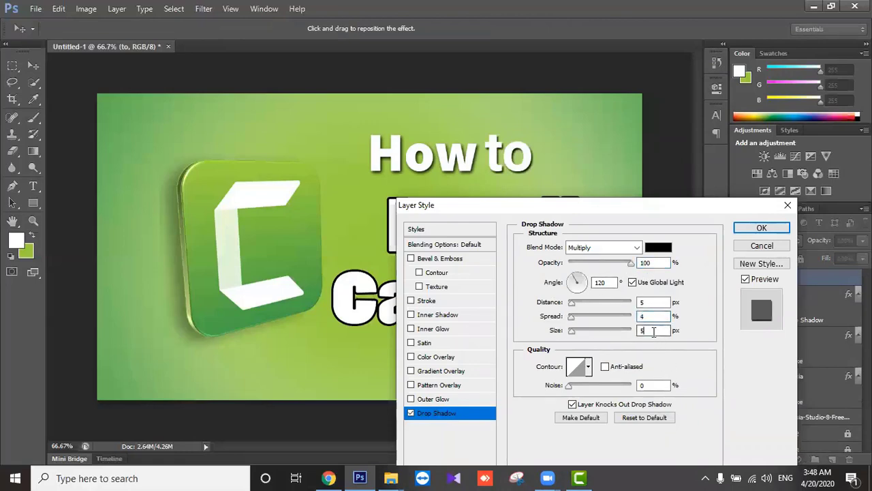
{"action": "type", "text": "9"}
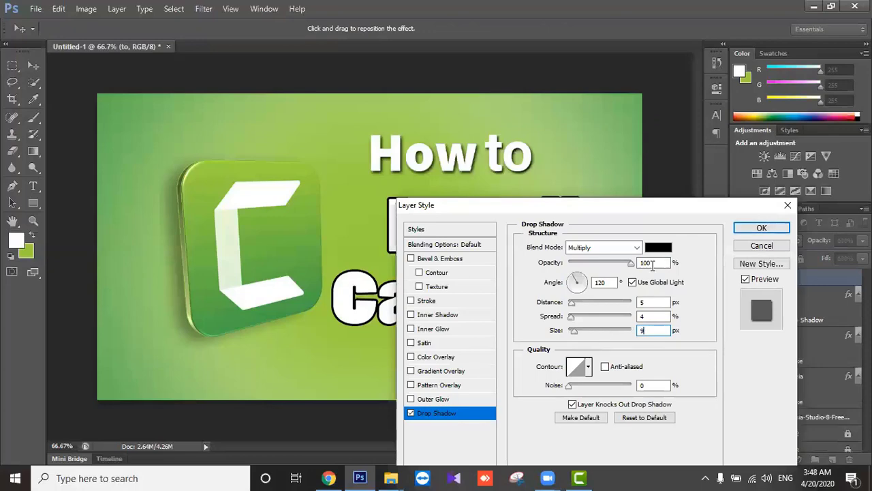
{"action": "left_click", "coordinate": [762, 227]}
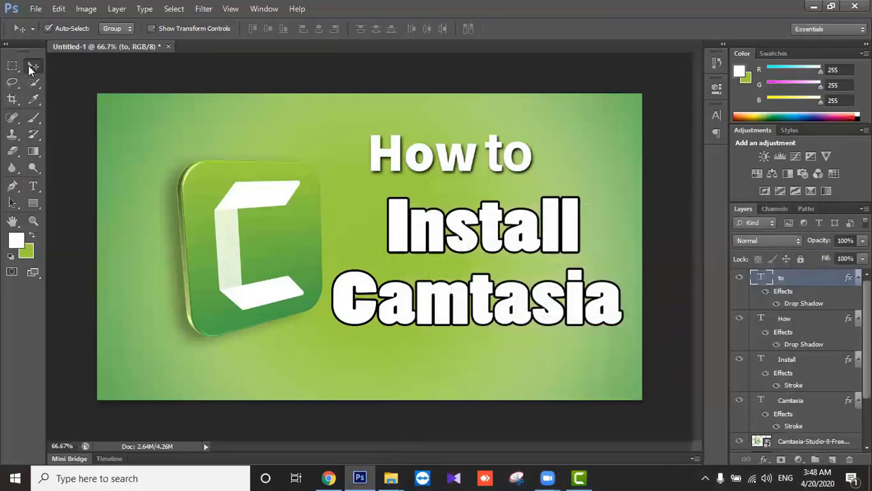
{"action": "left_click", "coordinate": [68, 198]}
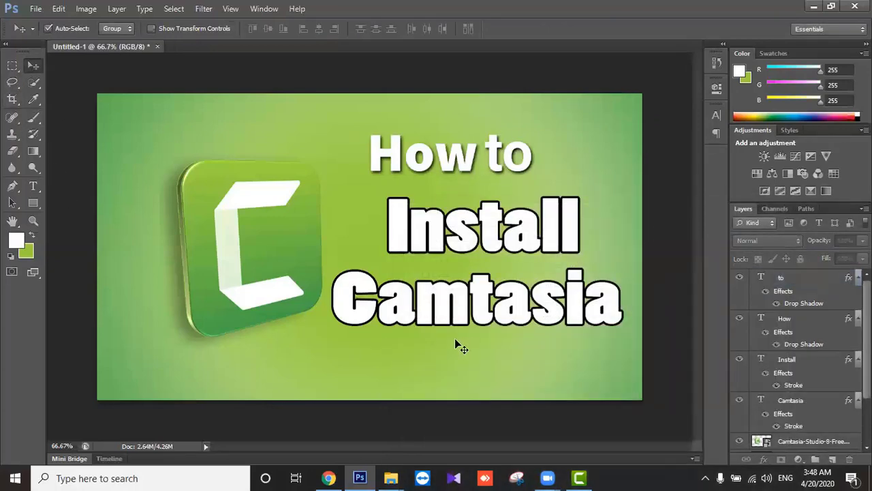
Draw a white rectangle covering most of the canvas.
{"action": "left_click", "coordinate": [34, 203]}
{"action": "mouse_move", "coordinate": [105, 100]}
{"action": "left_mouse_down"}
{"action": "mouse_move", "coordinate": [109, 120]}
{"action": "mouse_move", "coordinate": [246, 238]}
{"action": "mouse_move", "coordinate": [590, 354]}
{"action": "mouse_move", "coordinate": [632, 394]}
{"action": "left_mouse_up"}
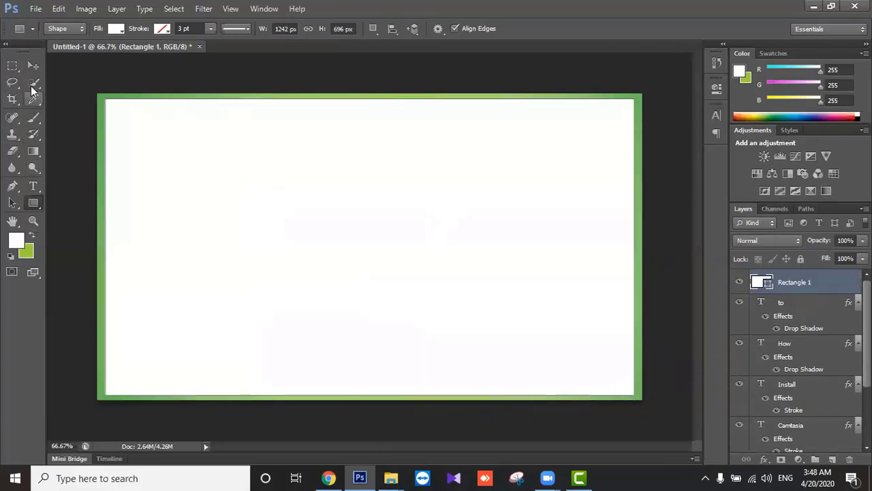
{"action": "left_click", "coordinate": [33, 66]}
{"action": "left_click_drag", "start_coordinate": [208, 214], "coordinate": [304, 204]}
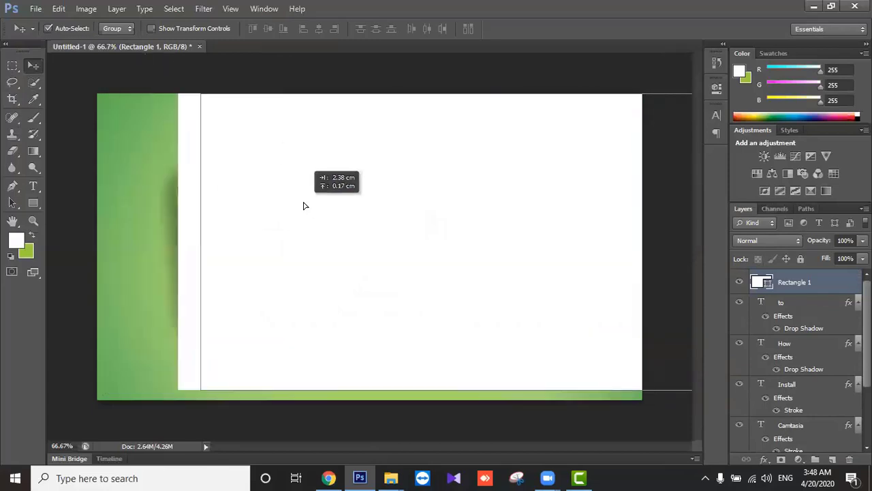
{"action": "left_click", "coordinate": [549, 294]}
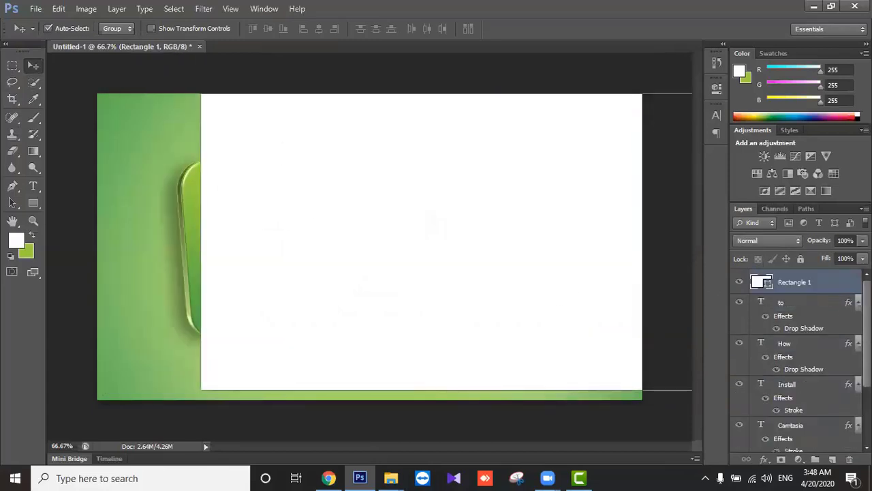
Centre Rectangle 1 horizontally and vertically against the Background layer.
{"action": "left_click", "coordinate": [788, 427]}
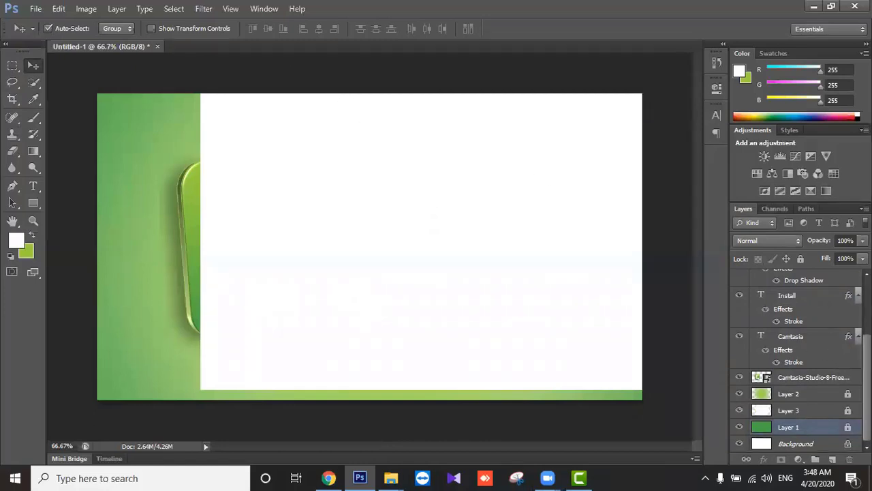
{"action": "left_click", "coordinate": [794, 281]}
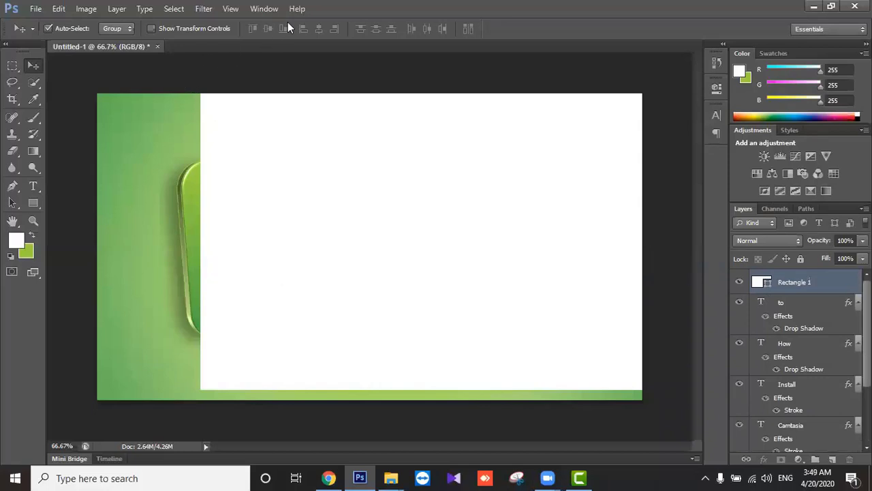
{"action": "scroll", "coordinate": [797, 361], "scroll_direction": "down", "scroll_amount": 5}
{"action": "left_click", "coordinate": [825, 426]}
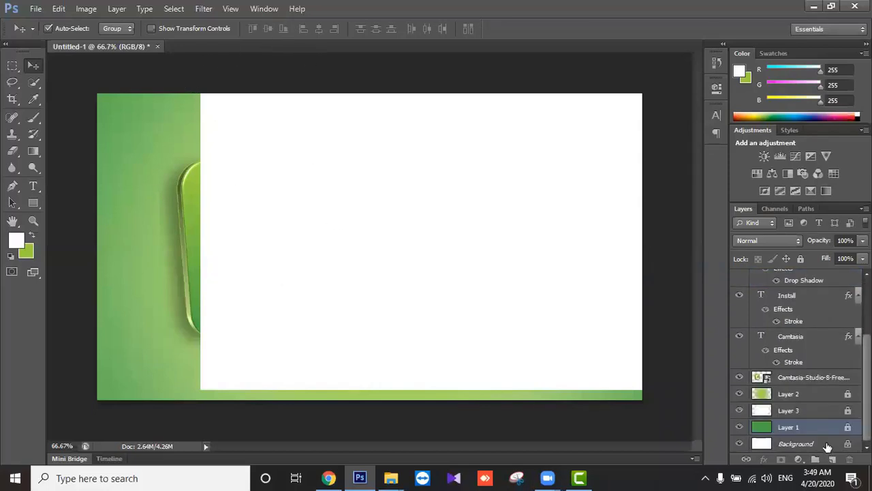
{"action": "left_click", "coordinate": [827, 444]}
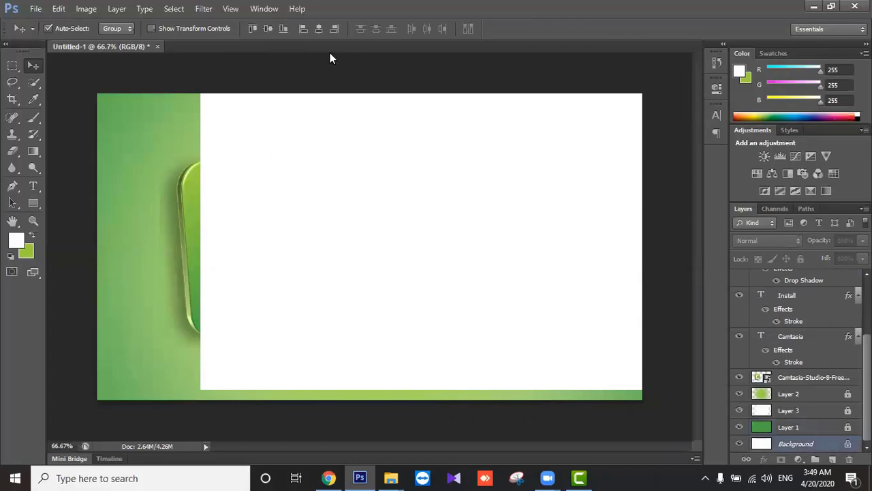
{"action": "left_click", "coordinate": [268, 29]}
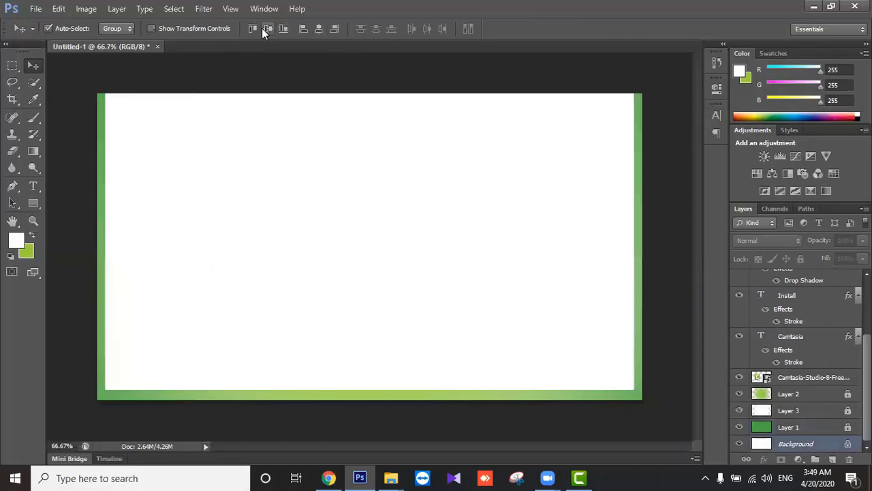
{"action": "left_click", "coordinate": [264, 28]}
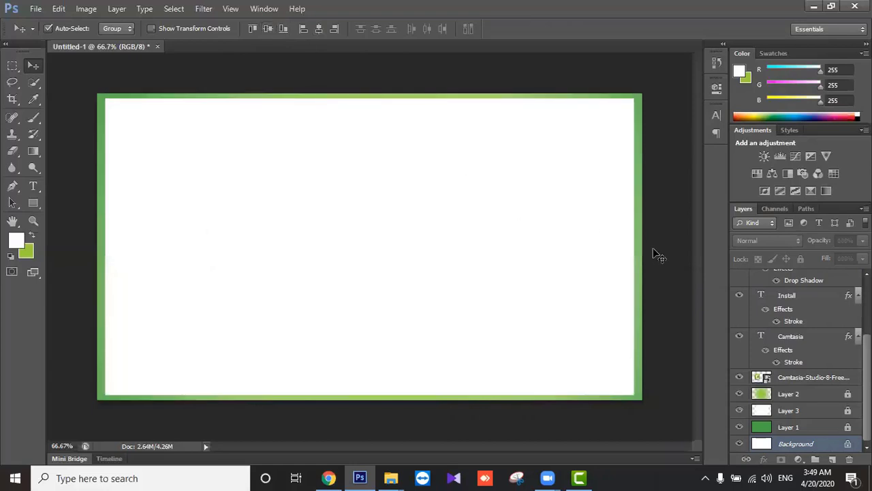
{"action": "left_click", "coordinate": [485, 278]}
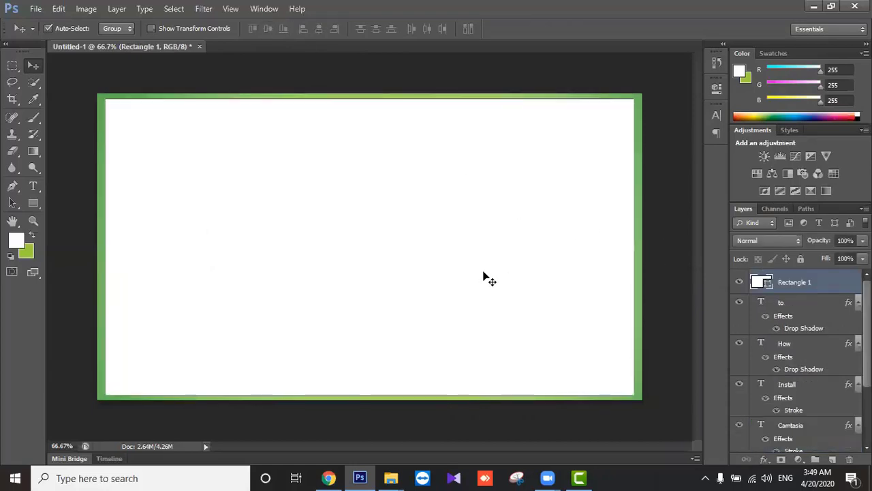
{"action": "left_click", "coordinate": [35, 201]}
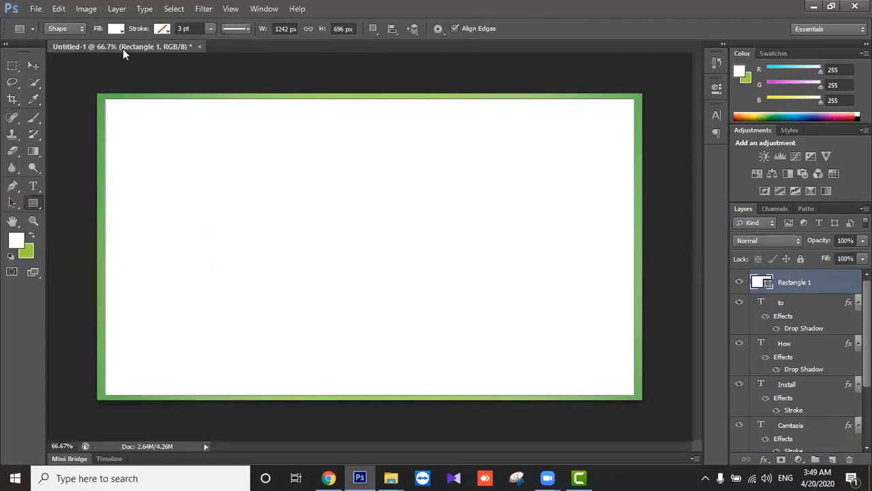
Set the rectangle to no fill with a white stroke of about 6.77 pt.
{"action": "left_click", "coordinate": [116, 28]}
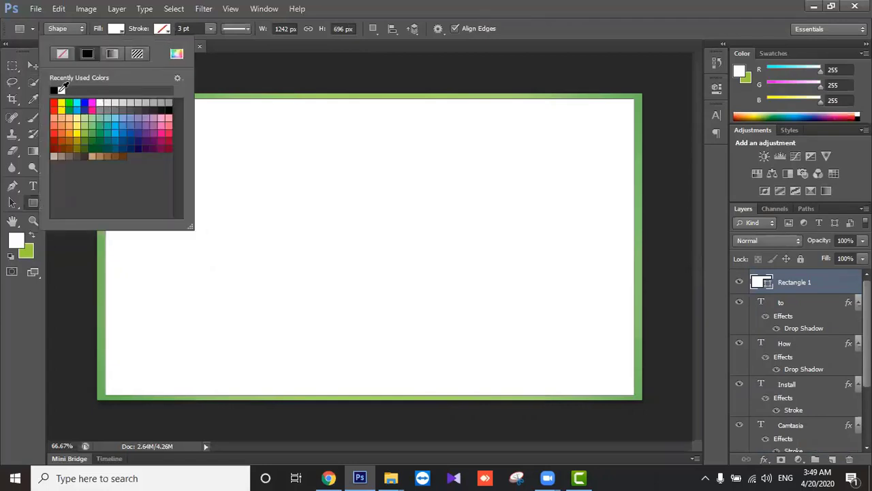
{"action": "left_click", "coordinate": [117, 30]}
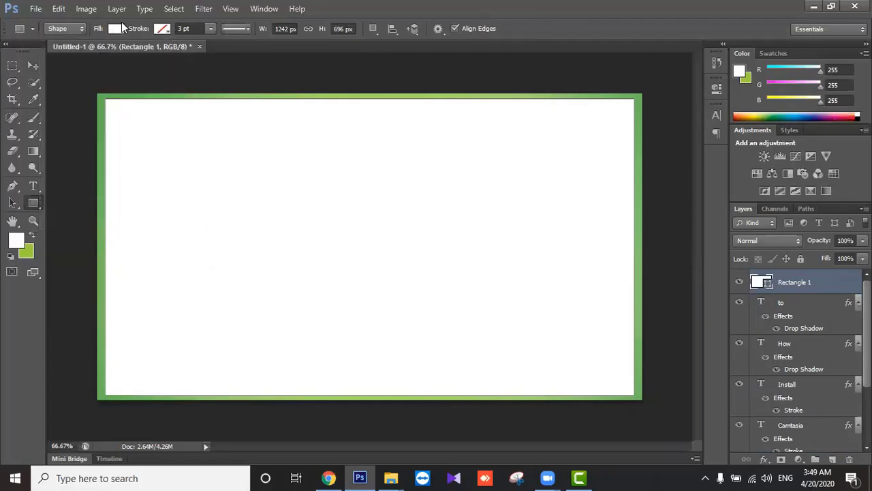
{"action": "left_click", "coordinate": [117, 28]}
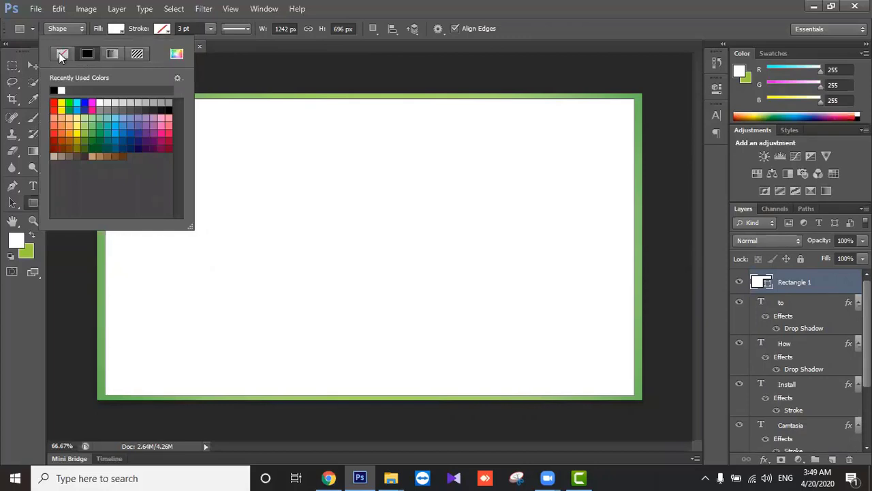
{"action": "left_click", "coordinate": [65, 53]}
{"action": "left_click", "coordinate": [156, 31]}
{"action": "left_click", "coordinate": [158, 31]}
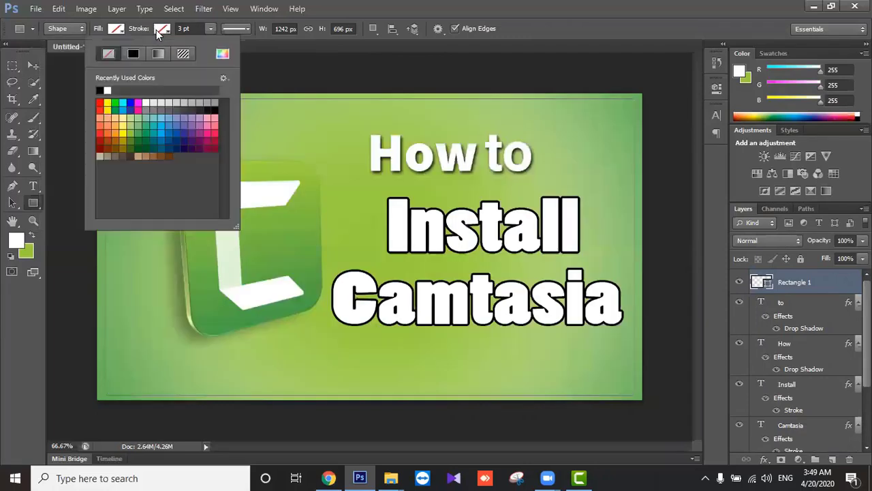
{"action": "left_click", "coordinate": [109, 90]}
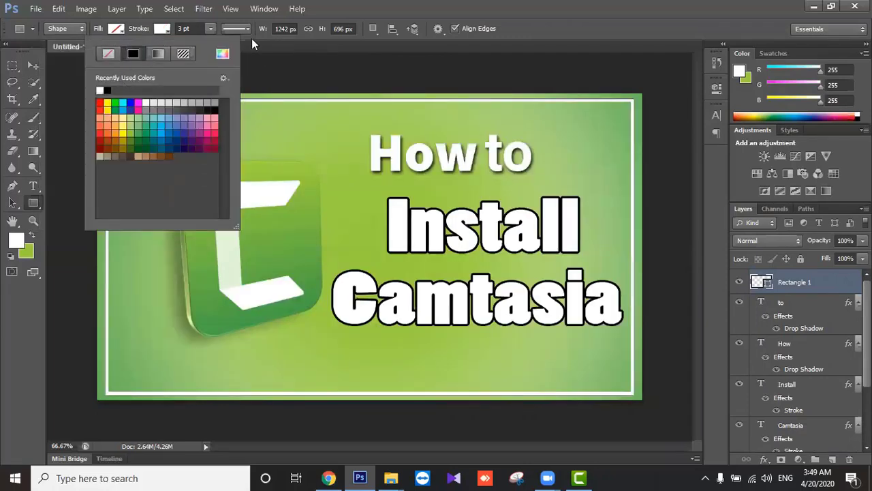
{"action": "left_click", "coordinate": [212, 29]}
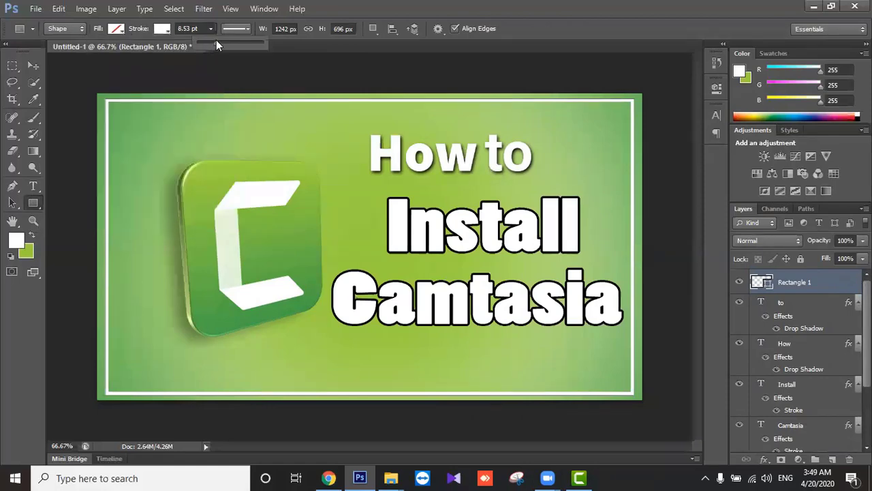
{"action": "left_click_drag", "start_coordinate": [216, 39], "coordinate": [215, 39]}
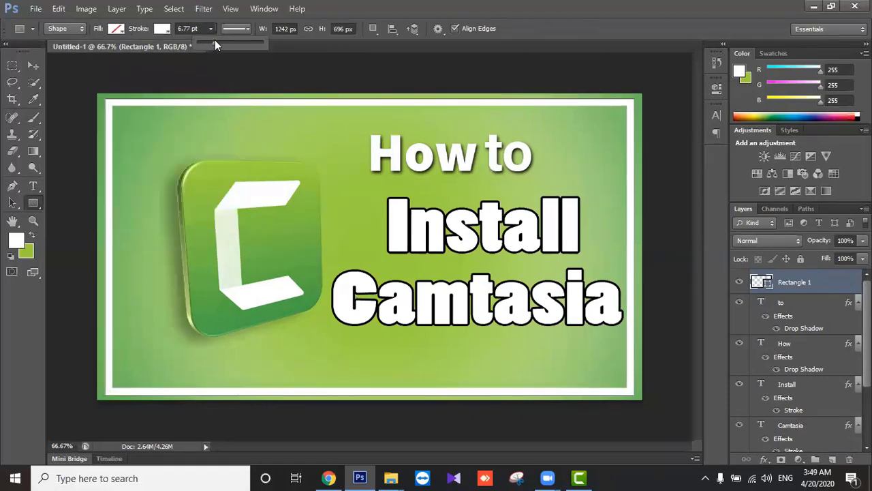
Adjust the frame's width with Free Transform and nudge it a few pixels right.
{"action": "left_click", "coordinate": [33, 65]}
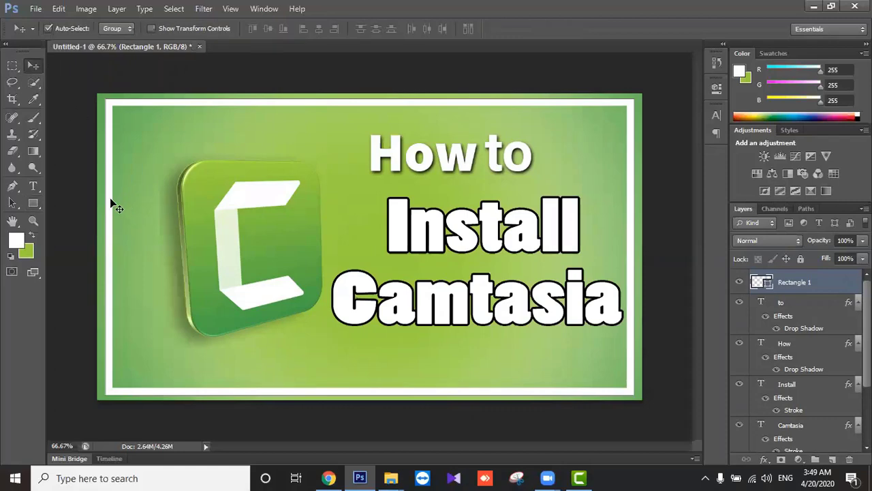
{"action": "key", "text": "ctrl+t"}
{"action": "left_click_drag", "start_coordinate": [106, 246], "coordinate": [101, 247]}
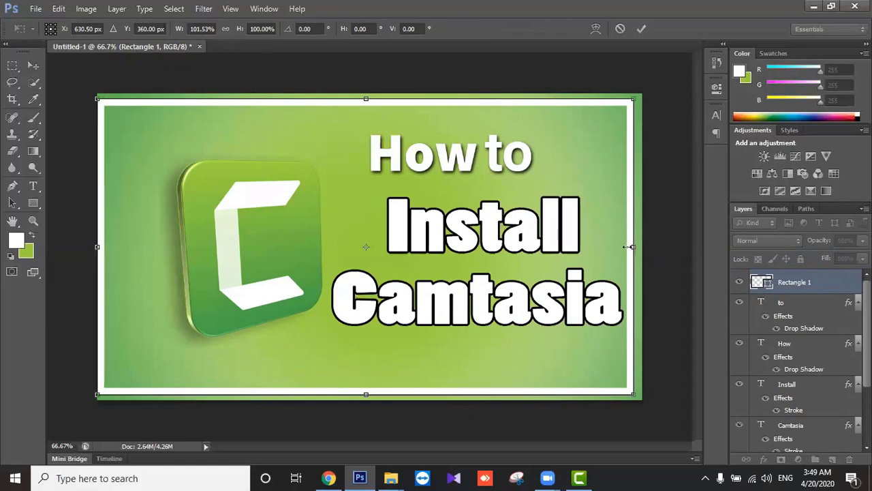
{"action": "left_click_drag", "start_coordinate": [626, 247], "coordinate": [623, 248]}
{"action": "key", "text": "Return"}
{"action": "key", "text": "Right"}
{"action": "key", "text": "Right"}
{"action": "key", "text": "Right"}
{"action": "key", "text": "Right"}
{"action": "key", "text": "Right"}
{"action": "key", "text": "Right"}
{"action": "key", "text": "Right"}
{"action": "key", "text": "Right"}
{"action": "key", "text": "Right"}
{"action": "key", "text": "Right"}
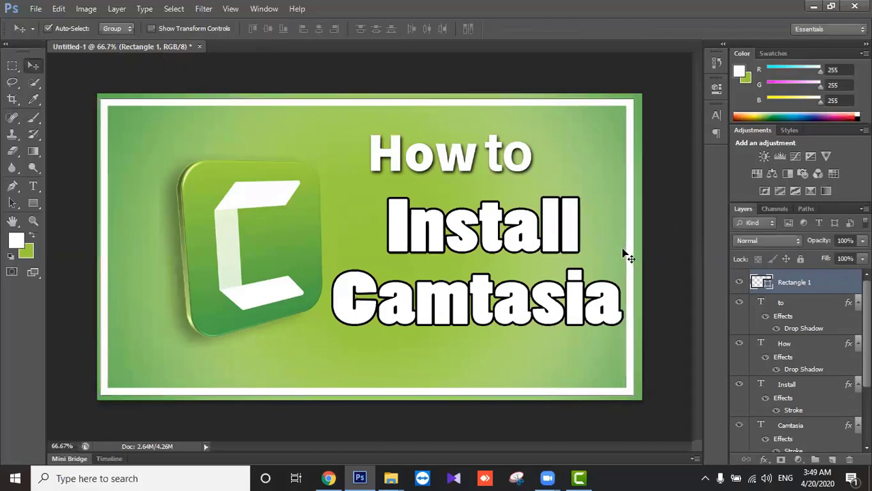
{"action": "key", "text": "Right"}
{"action": "key", "text": "Right"}
{"action": "key", "text": "Right"}
{"action": "key", "text": "Right"}
Give Rectangle 1 a black drop shadow at 100% opacity, 5% spread and 9 px size.
{"action": "right_click", "coordinate": [804, 285]}
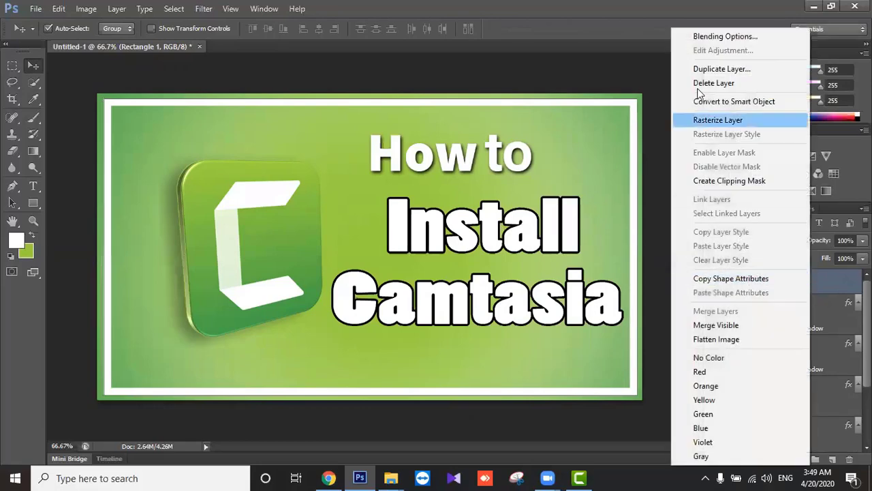
{"action": "left_click", "coordinate": [722, 37]}
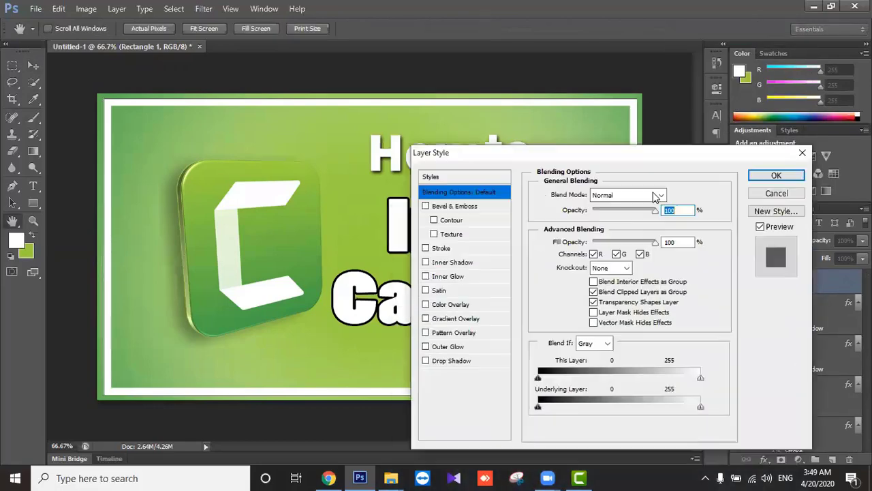
{"action": "left_click", "coordinate": [469, 359]}
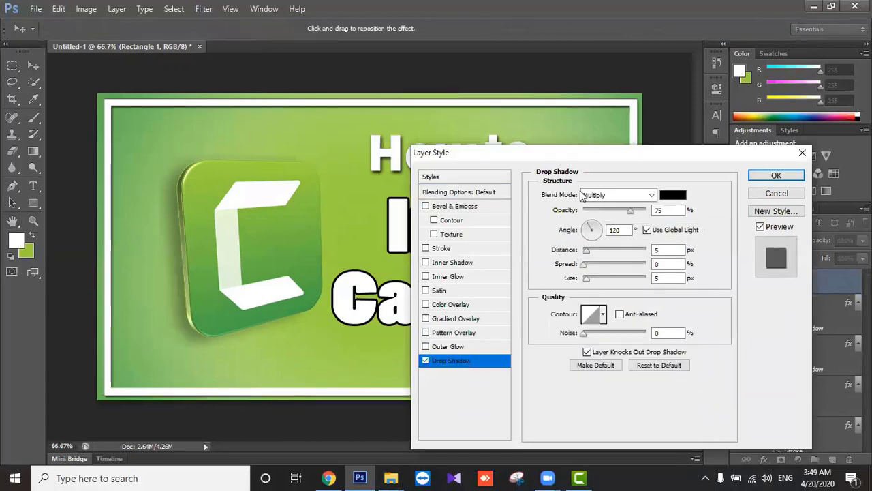
{"action": "left_click_drag", "start_coordinate": [631, 210], "coordinate": [646, 210]}
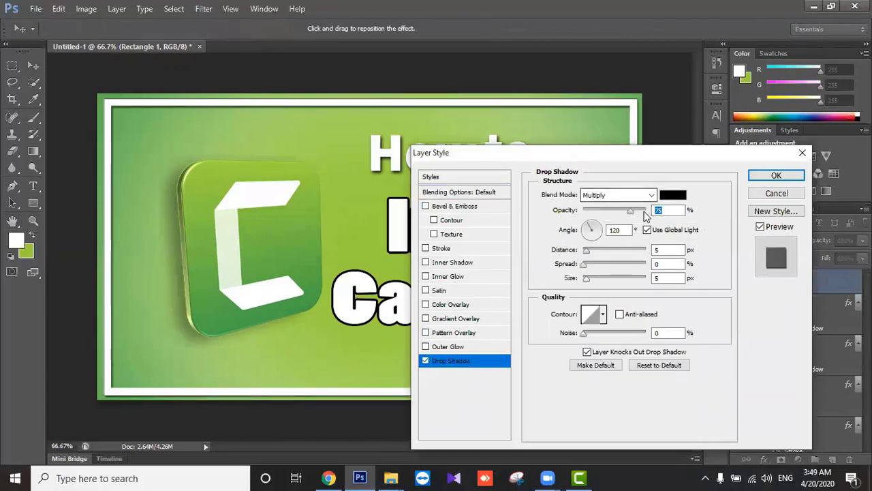
{"action": "left_click", "coordinate": [586, 263]}
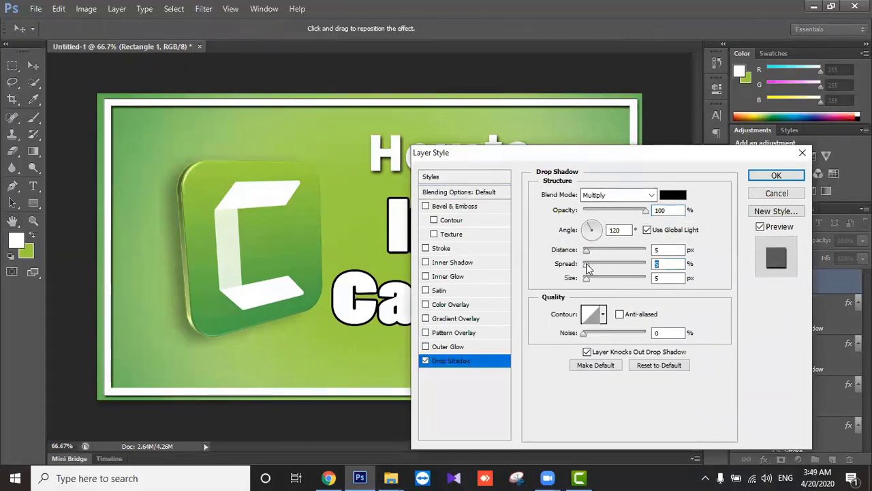
{"action": "left_click_drag", "start_coordinate": [584, 284], "coordinate": [590, 275]}
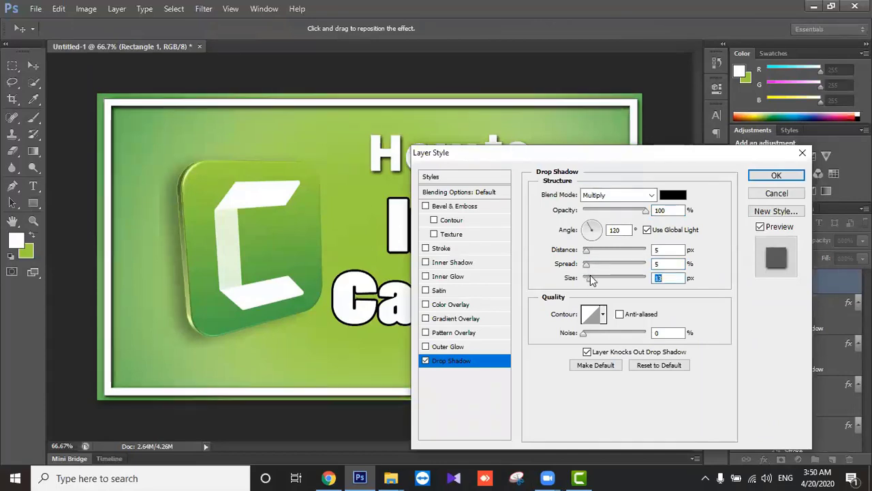
{"action": "left_click_drag", "start_coordinate": [591, 279], "coordinate": [589, 277]}
{"action": "left_click", "coordinate": [776, 175]}
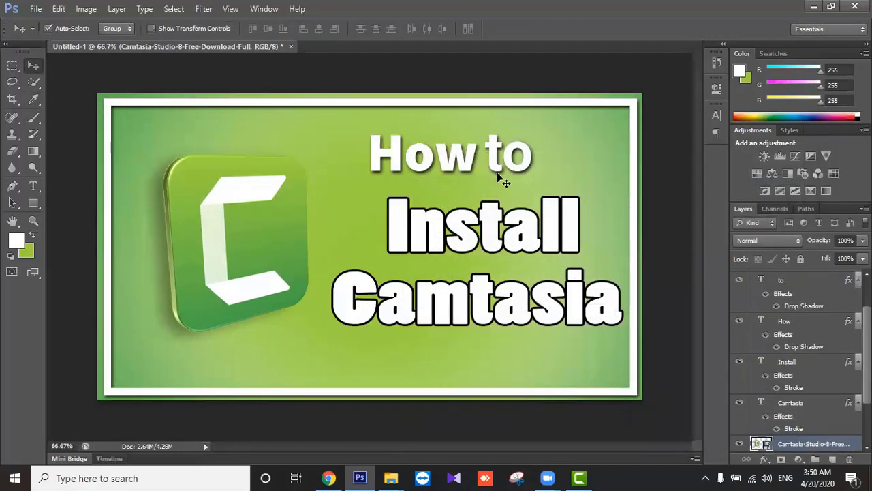
Nudge the Install text up-left, then save to the Desktop as JPEG 'cam th' at quality 12.
{"action": "mouse_move", "coordinate": [508, 239]}
{"action": "left_mouse_down"}
{"action": "mouse_move", "coordinate": [500, 234]}
{"action": "mouse_move", "coordinate": [497, 243]}
{"action": "left_mouse_up"}
{"action": "left_click", "coordinate": [678, 243]}
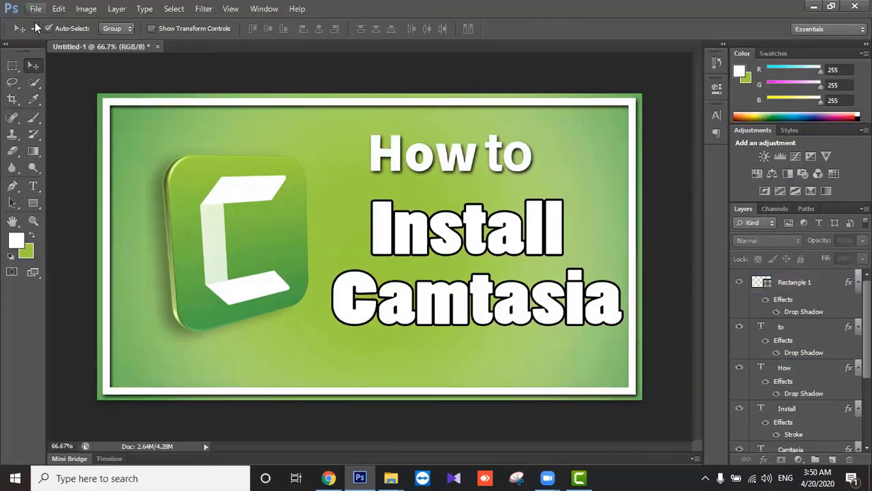
{"action": "left_click", "coordinate": [35, 10]}
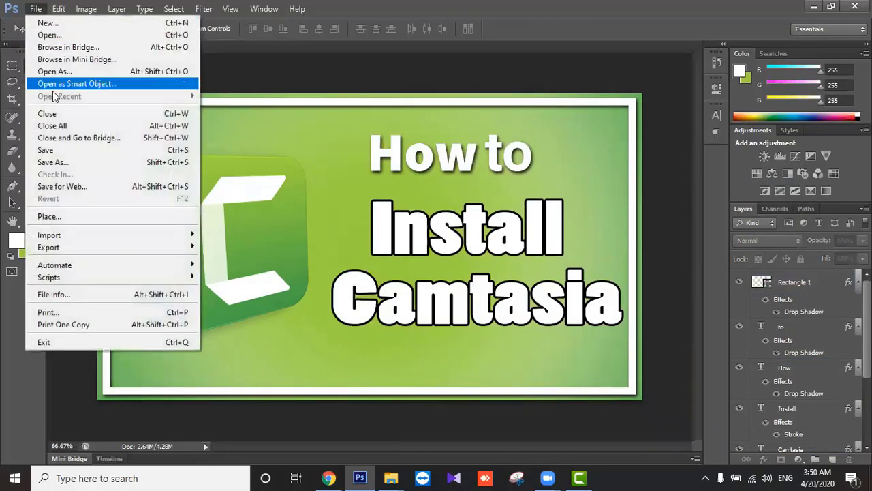
{"action": "left_click", "coordinate": [63, 160]}
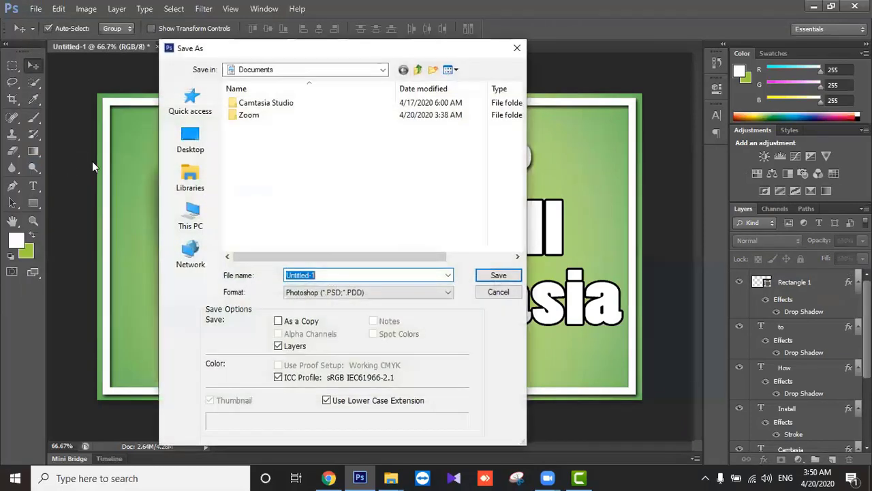
{"action": "left_click", "coordinate": [192, 143]}
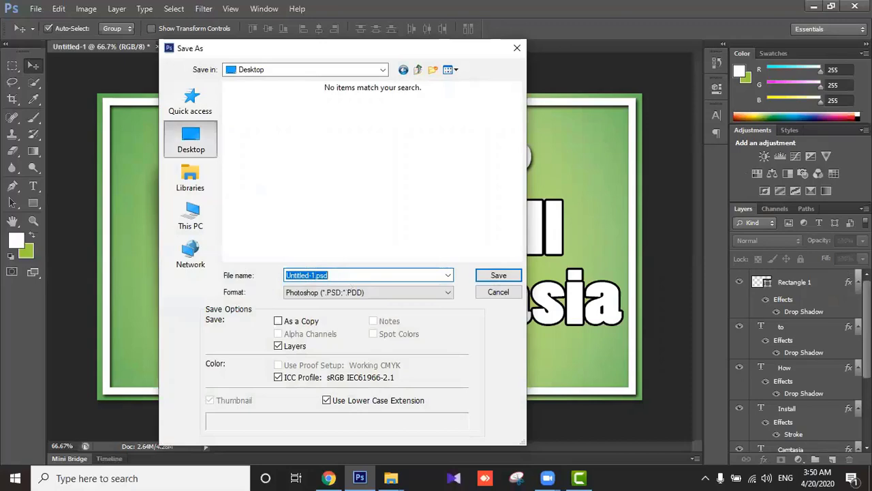
{"action": "type", "text": "cam t"}
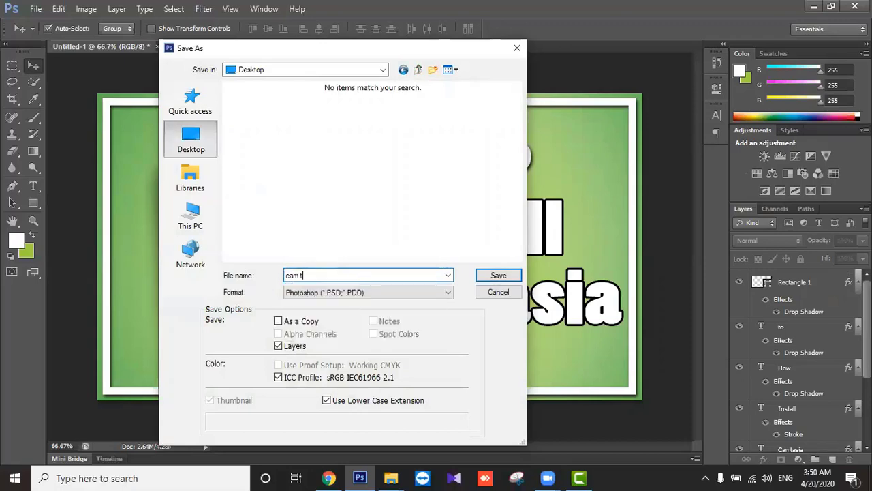
{"action": "left_click", "coordinate": [368, 292]}
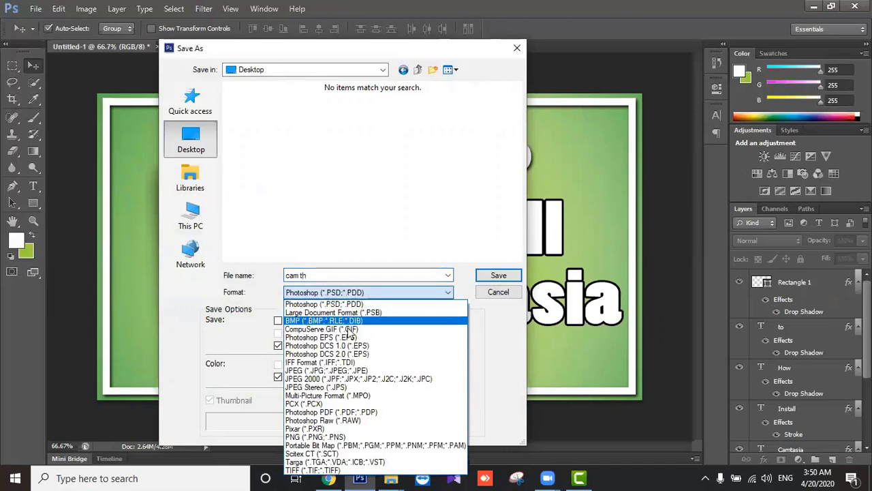
{"action": "left_click", "coordinate": [338, 370]}
{"action": "left_click", "coordinate": [497, 276]}
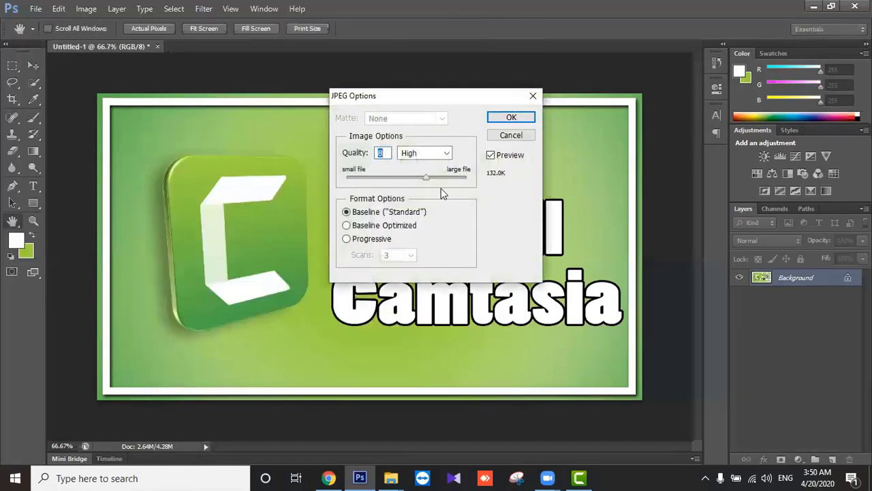
{"action": "left_click_drag", "start_coordinate": [426, 178], "coordinate": [466, 177]}
{"action": "left_click", "coordinate": [510, 118]}
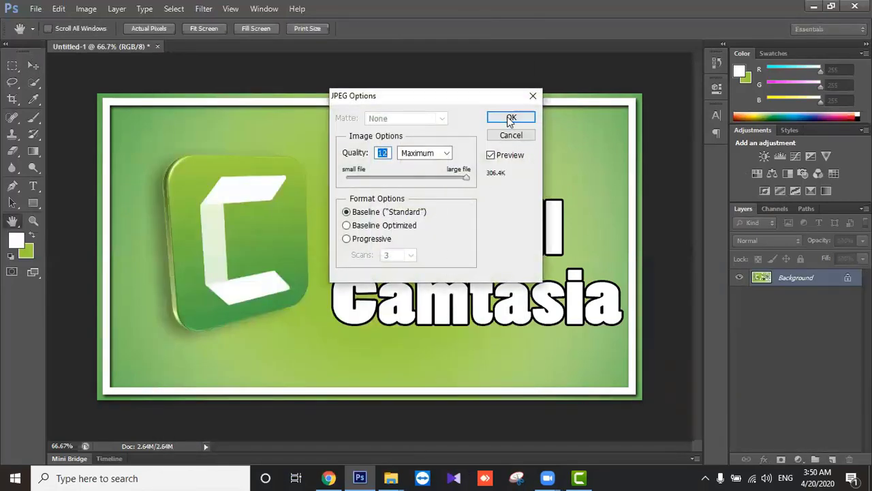